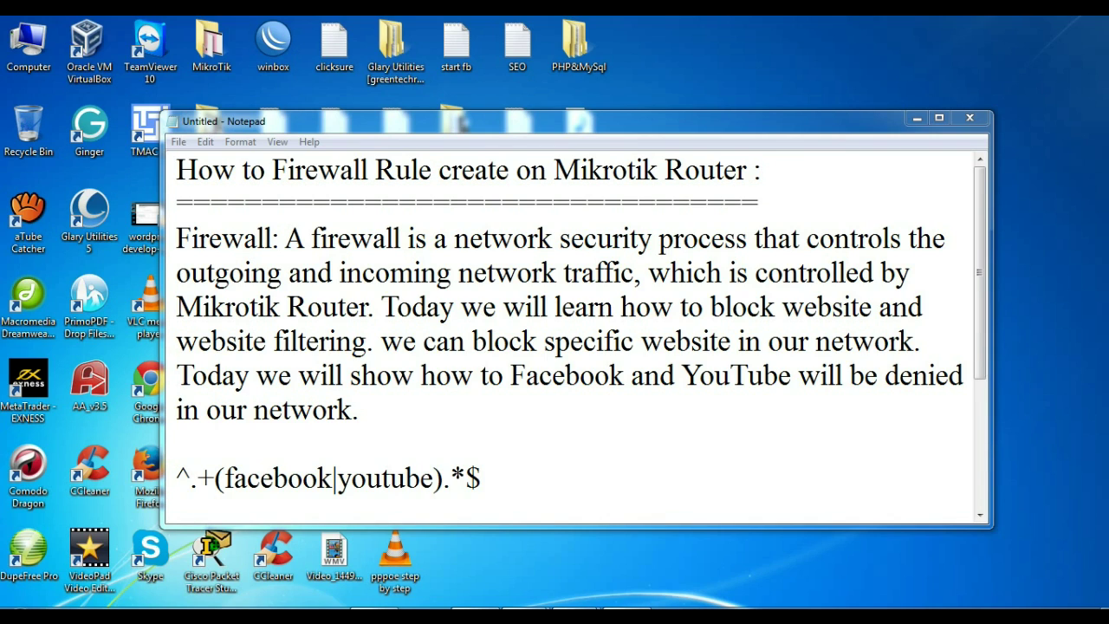
Start WinBox, connect to the router at 172.16.0.1 and open its IP firewall settings.
double_click(259, 65)
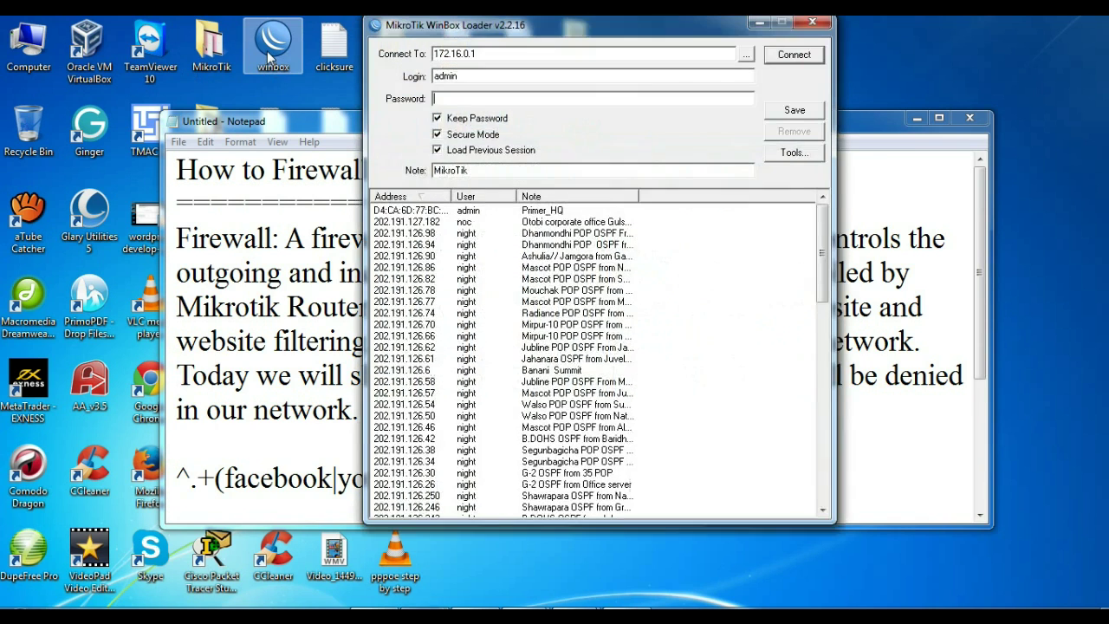
left_click(794, 55)
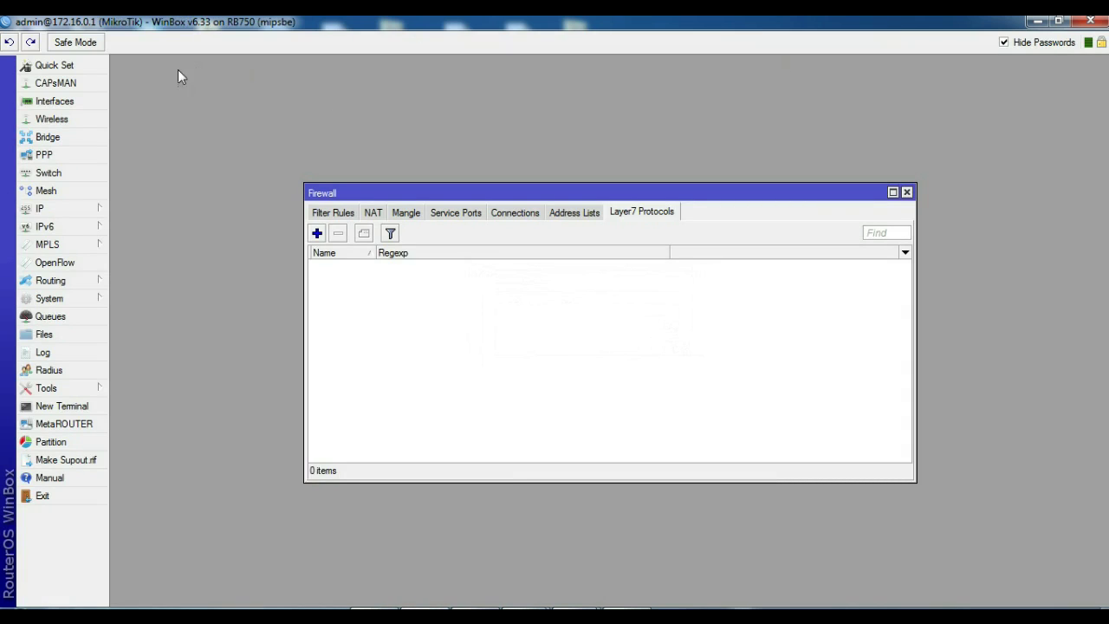
left_click(54, 209)
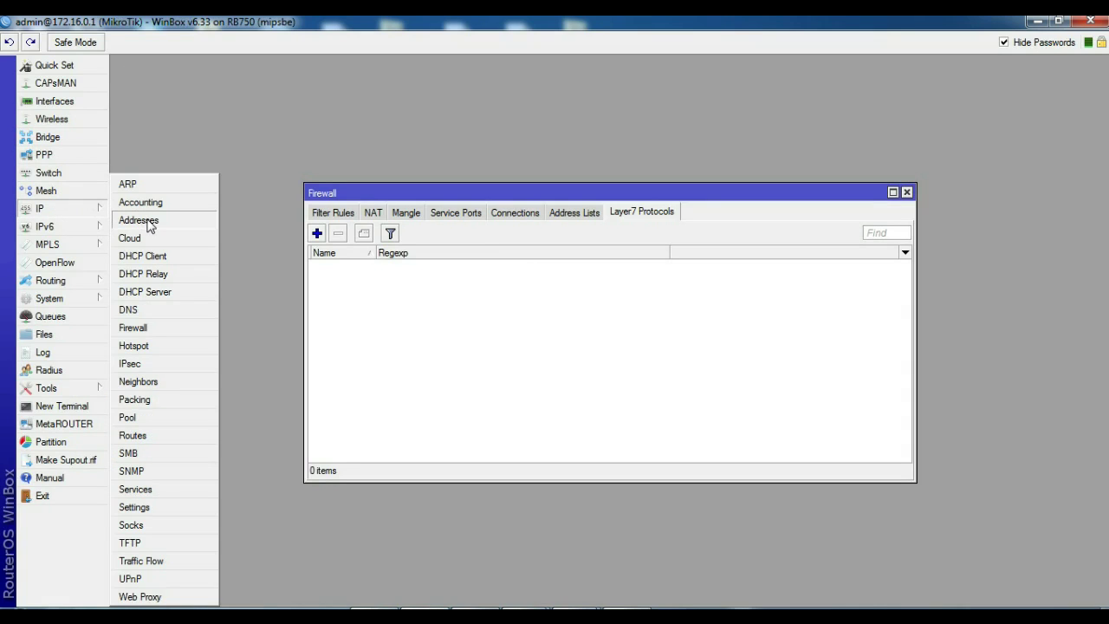
left_click(149, 333)
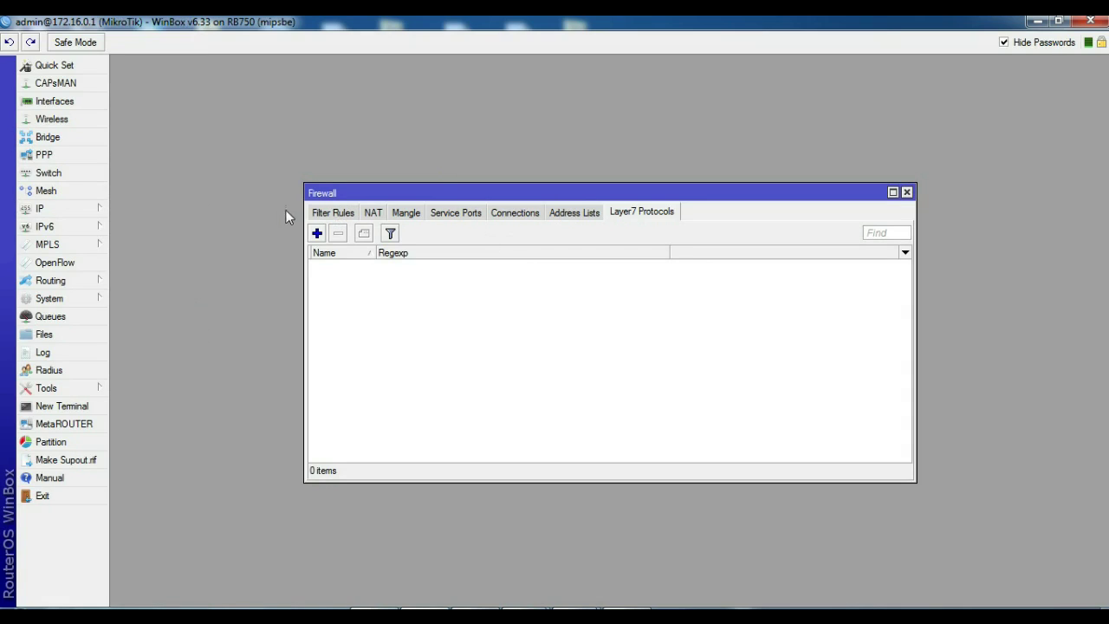
Add a Layer7 protocol named "Block website" with the regular expression ^.+(youtube.com|facebook.com).*$.
left_click(320, 214)
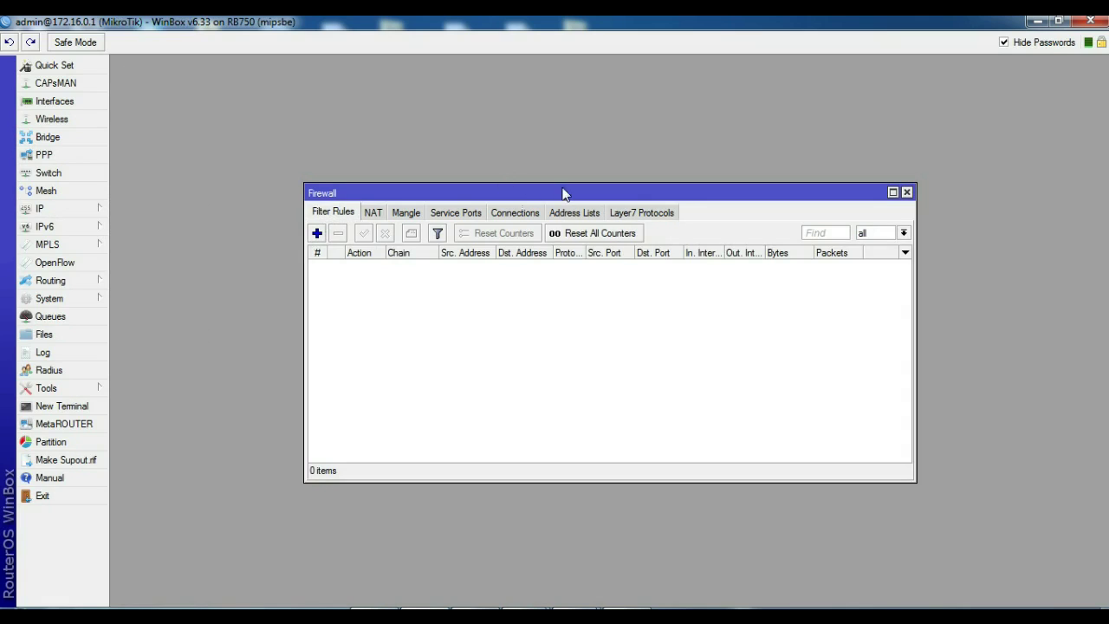
left_click(627, 209)
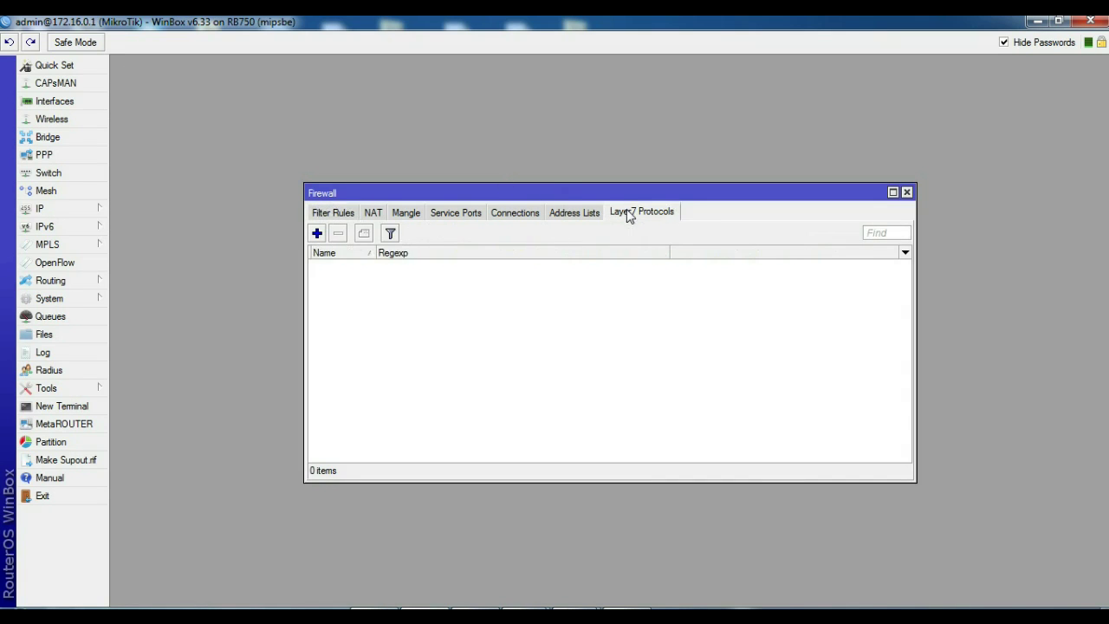
left_click(317, 233)
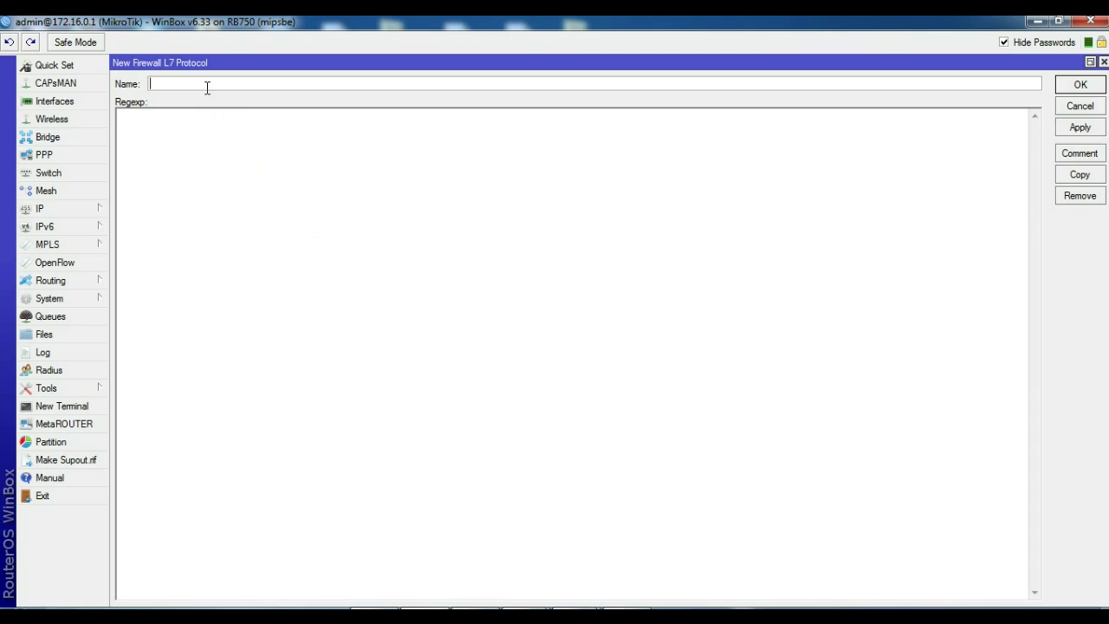
type("Block website")
left_click(162, 132)
type("^.+(youtube.com")
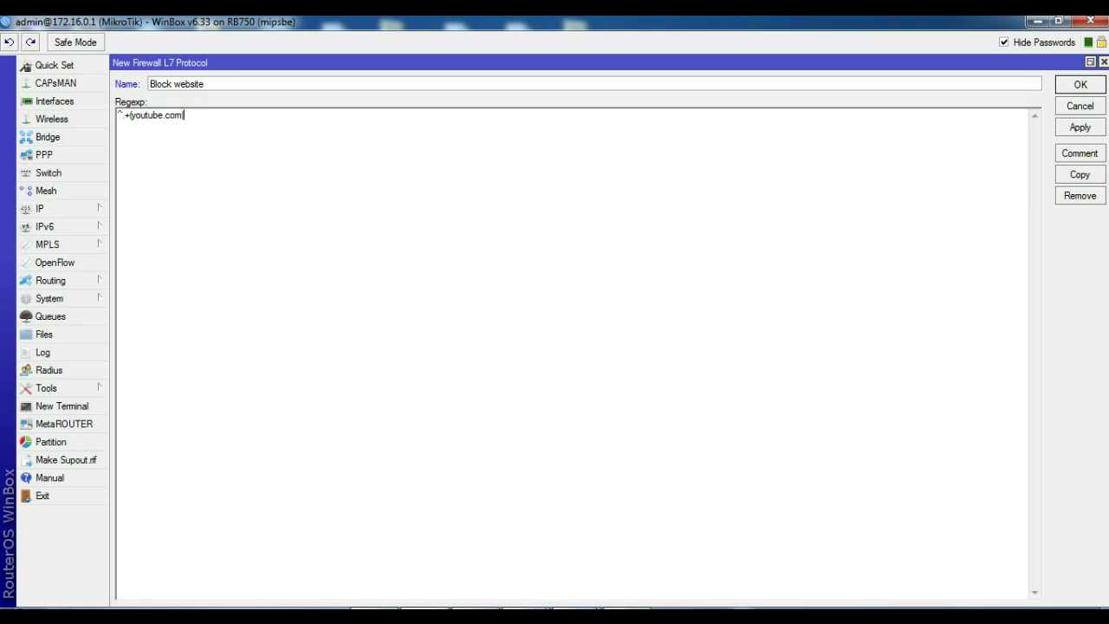
type("facebook.com).*$")
Compare the regular expression with the one in the Notepad notes and save the Layer7 protocol.
mouse_move(528, 608)
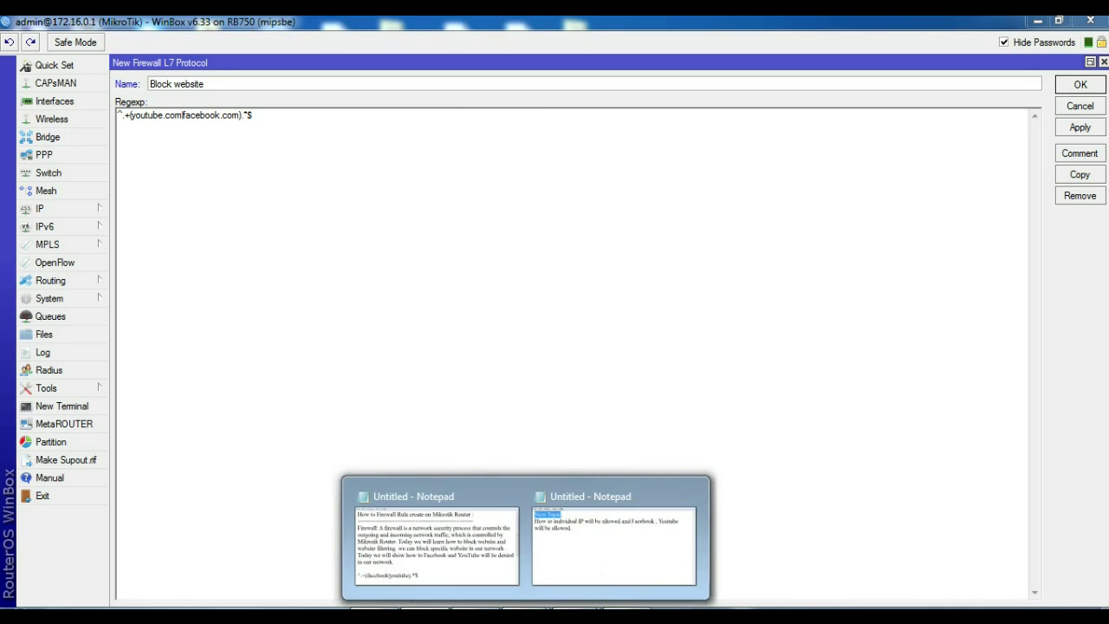
left_click(479, 576)
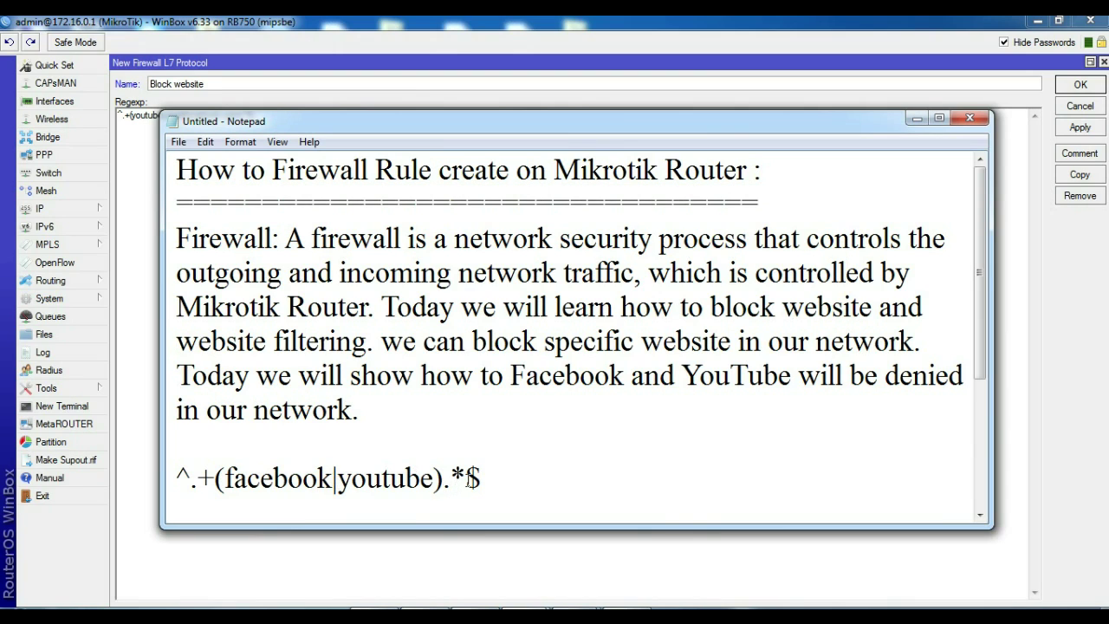
left_click(917, 119)
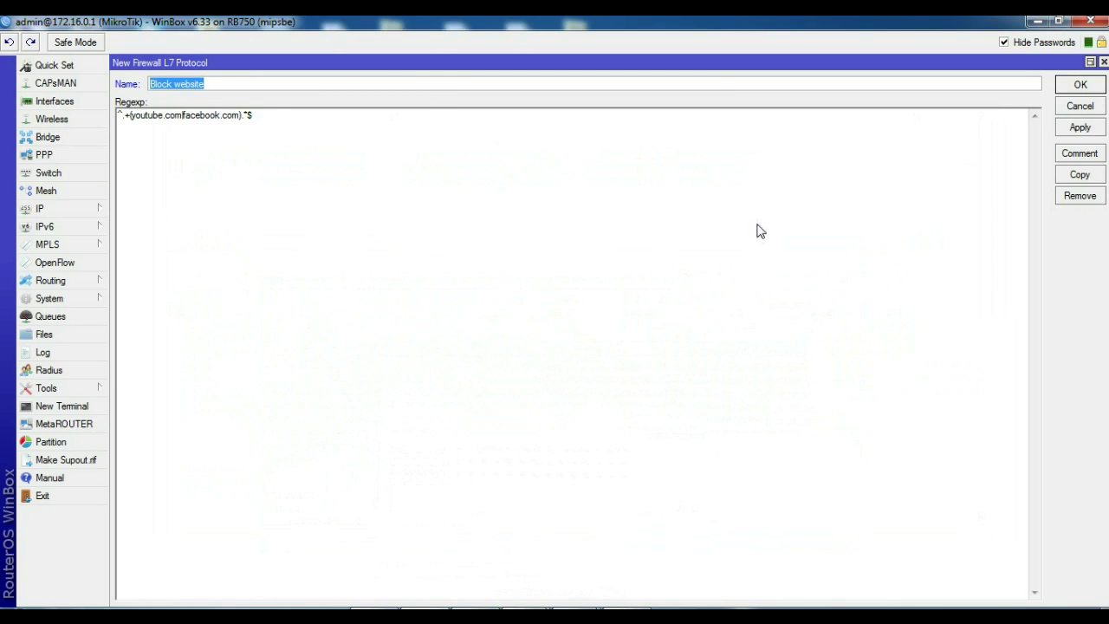
left_click(1080, 128)
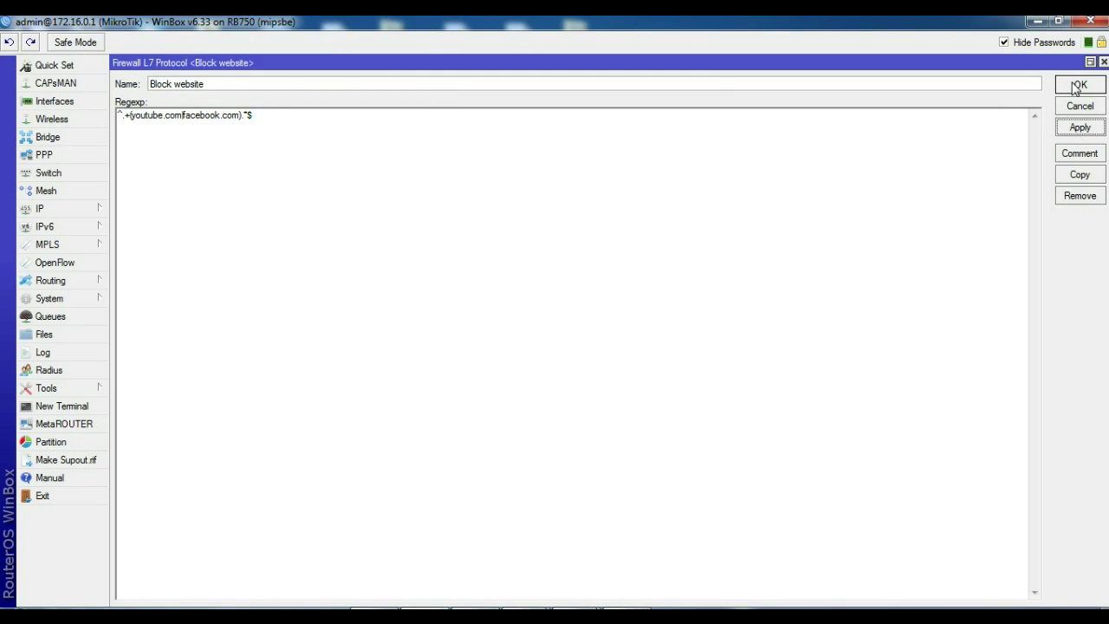
left_click(1078, 84)
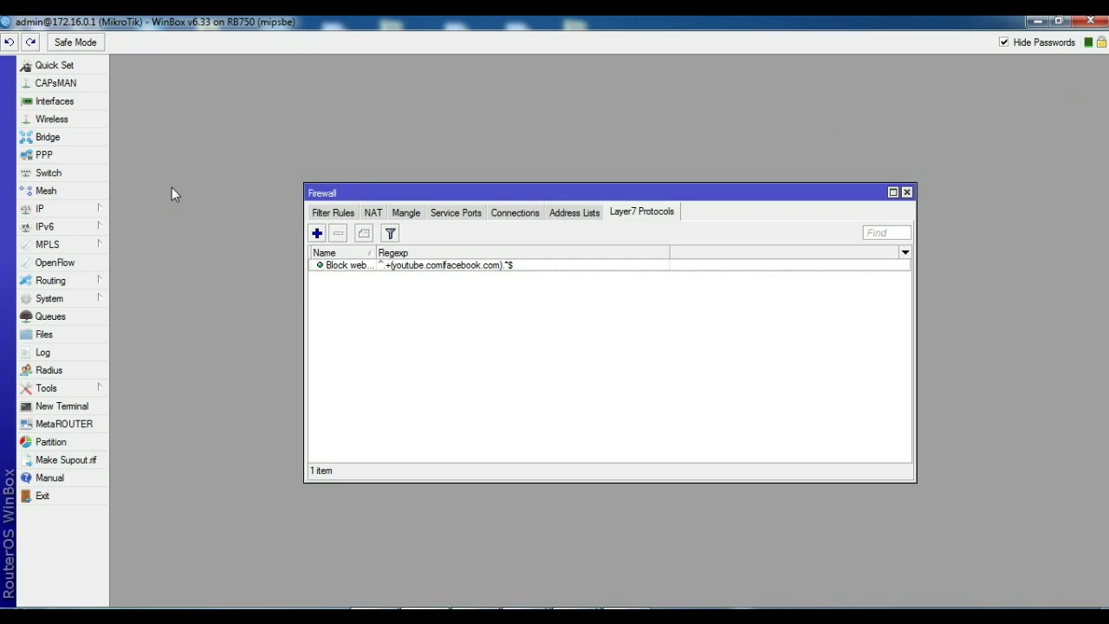
Start a new firewall filter rule using the forward chain.
left_click(68, 208)
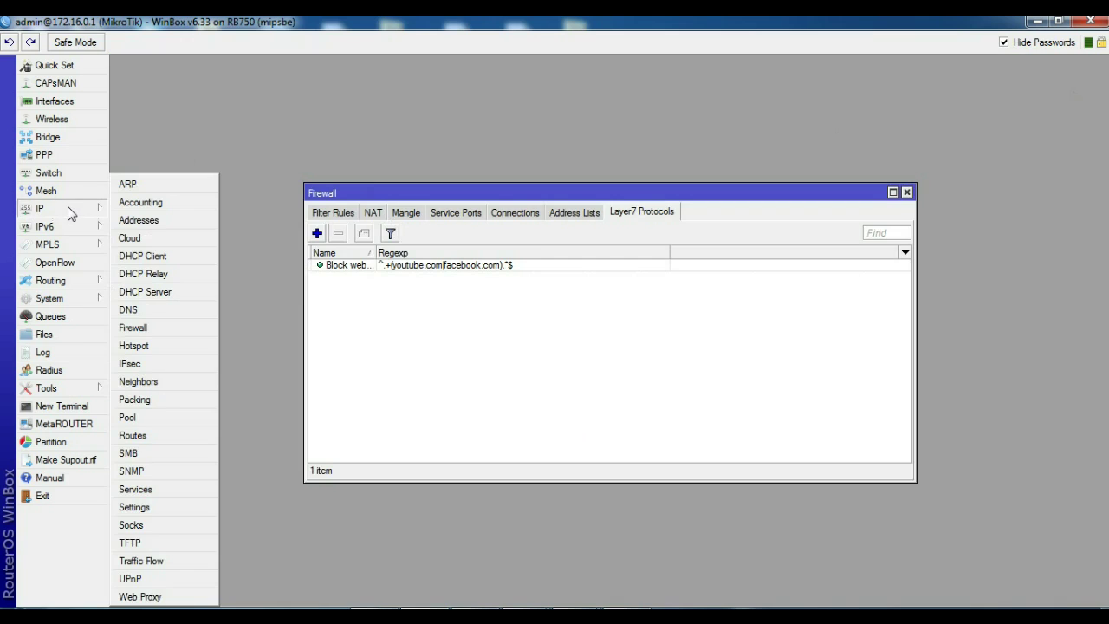
left_click(161, 327)
left_click(325, 216)
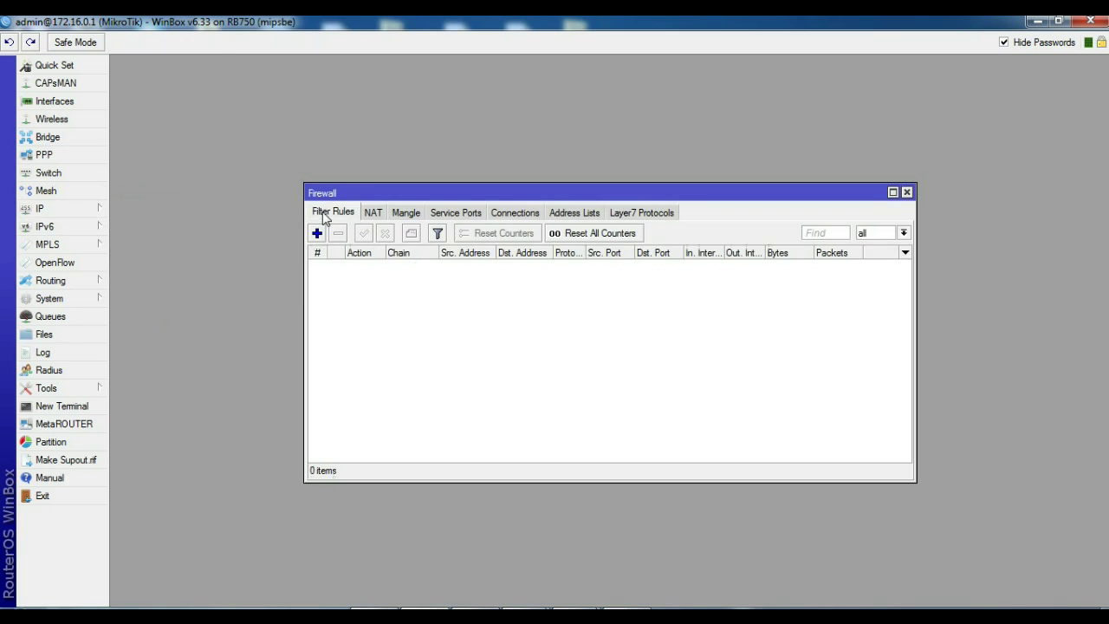
left_click(317, 233)
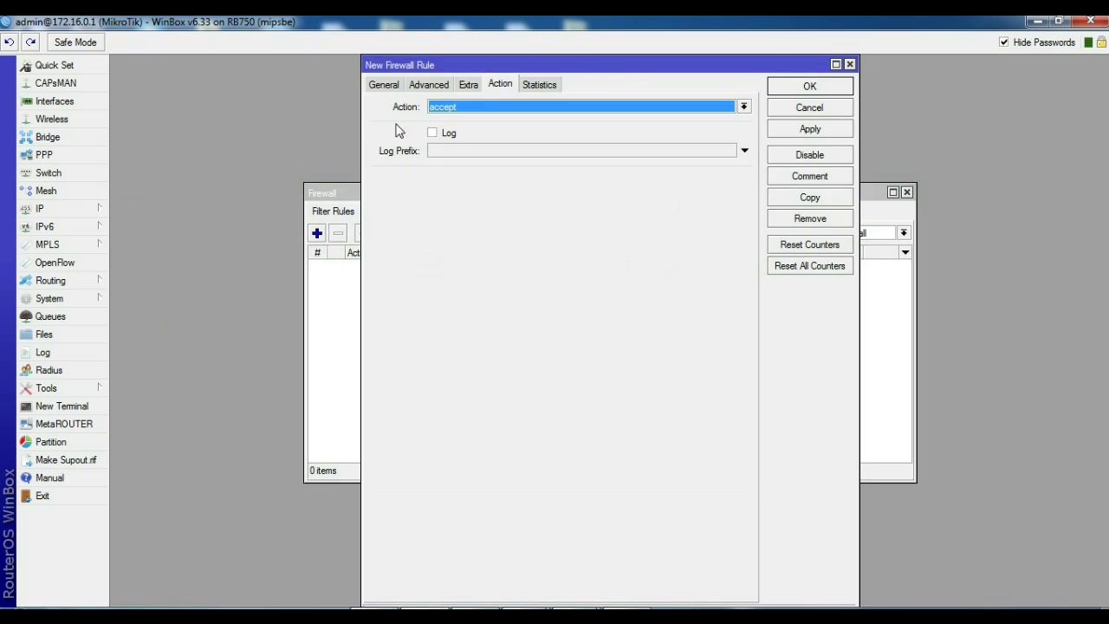
left_click(387, 87)
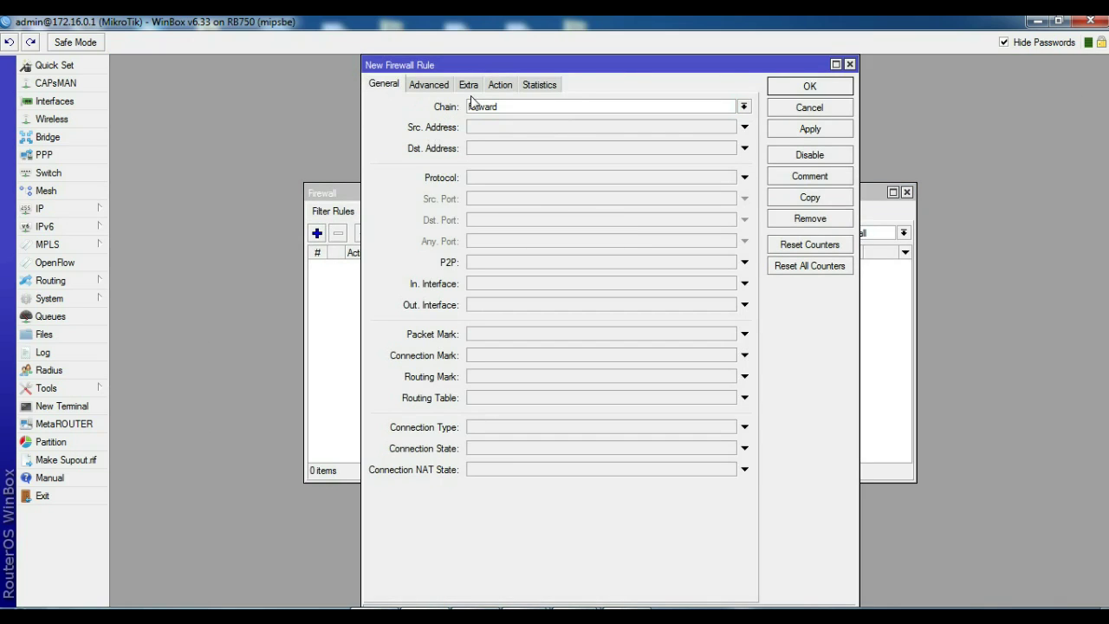
left_click(744, 105)
left_click(719, 108)
Look up the LAN network in the router's IP address list for the rule's source address.
left_click(486, 128)
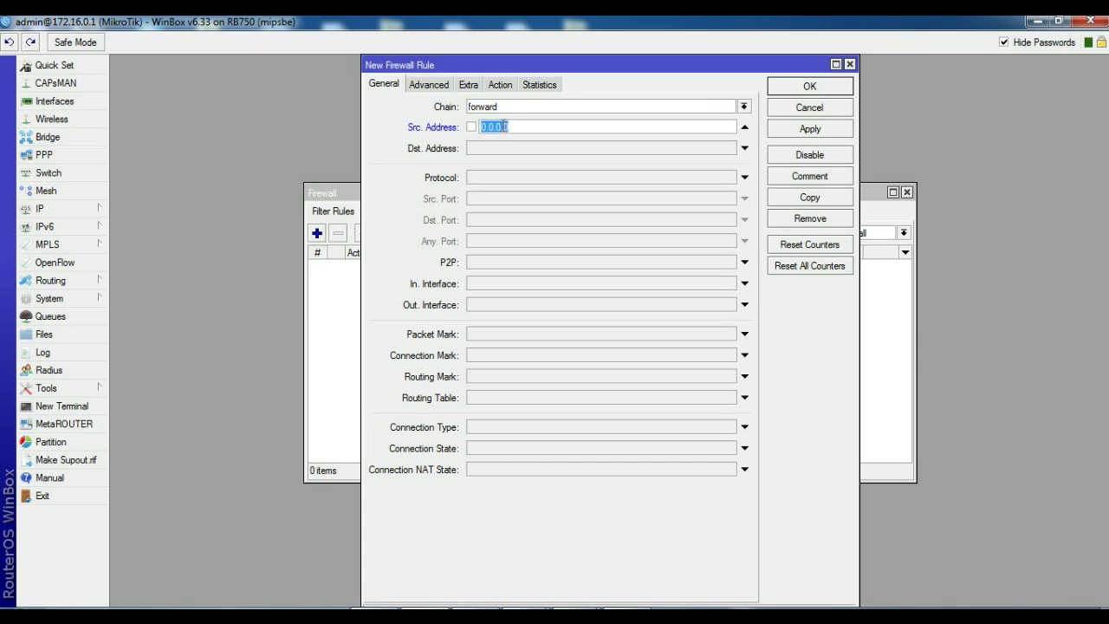
left_click(41, 210)
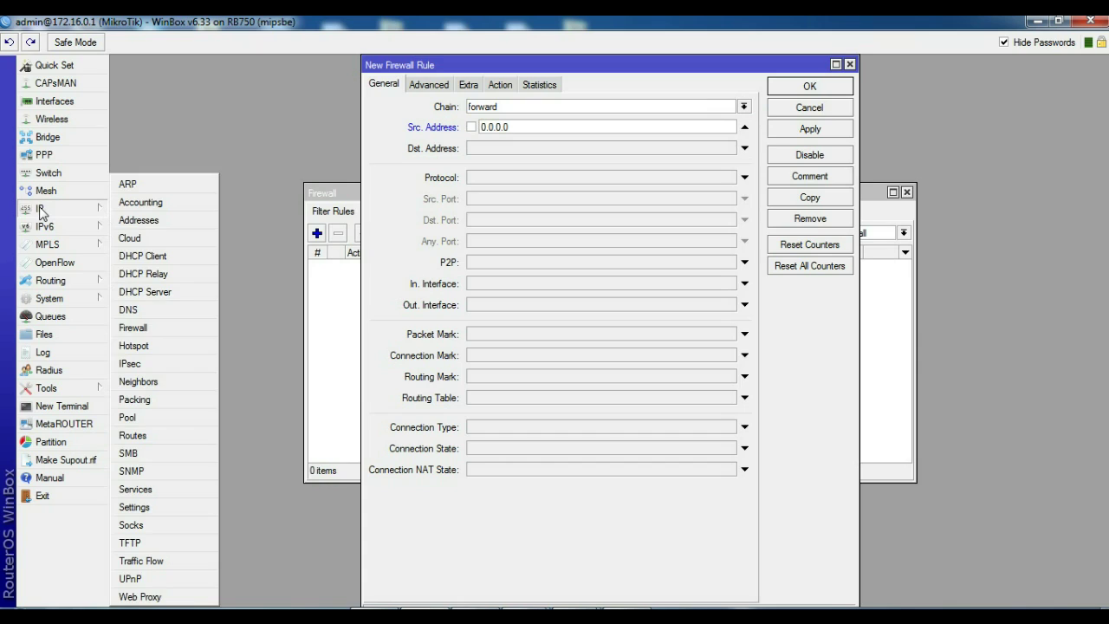
left_click(134, 221)
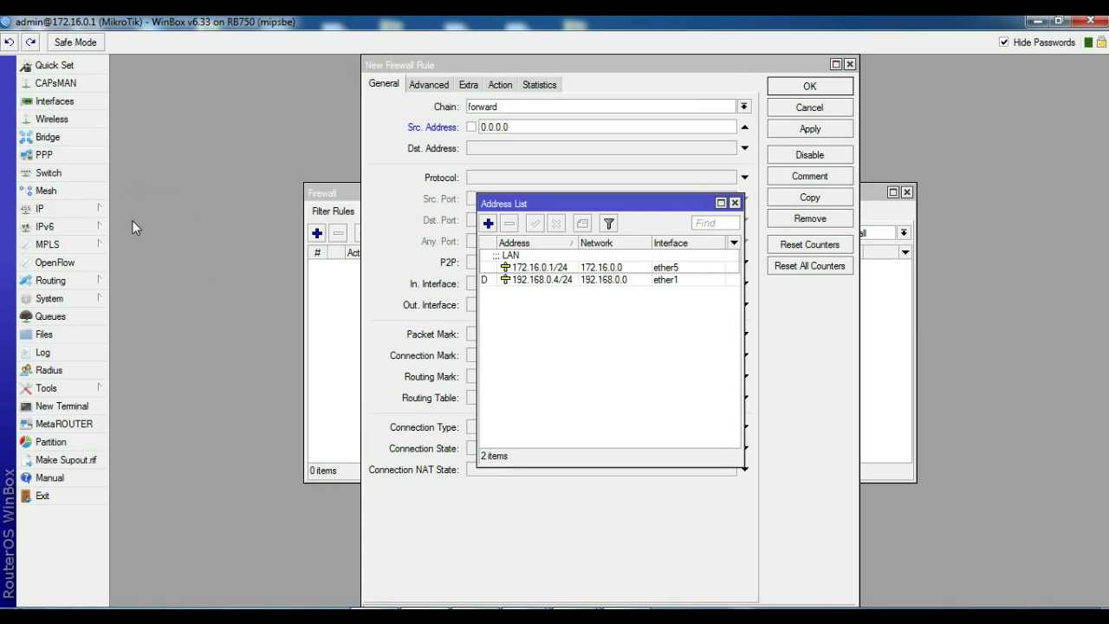
left_click(529, 269)
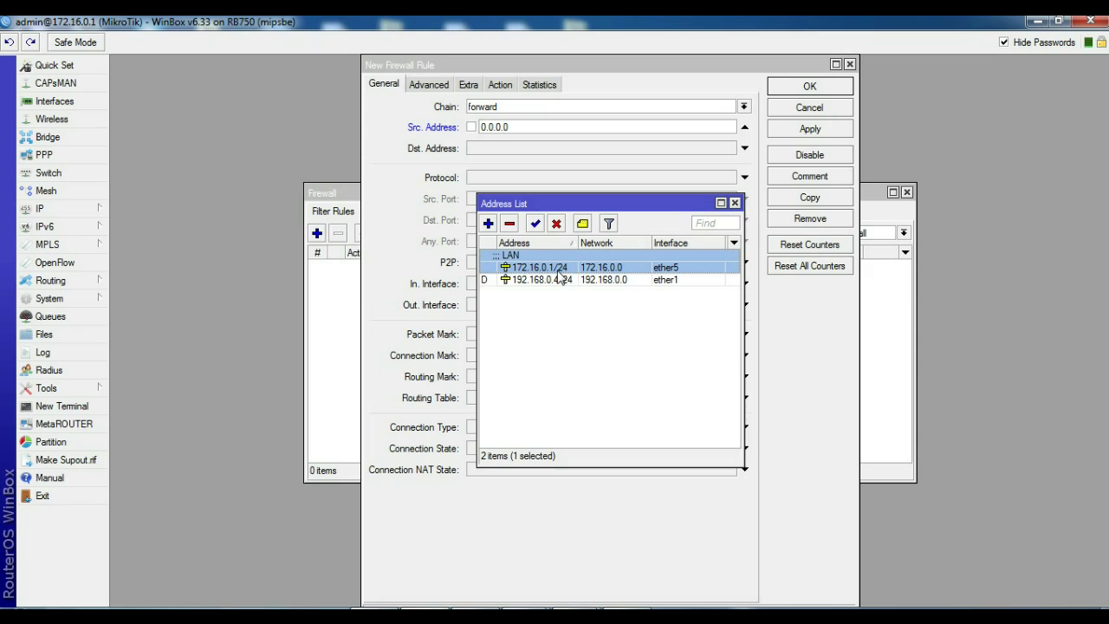
left_click(734, 203)
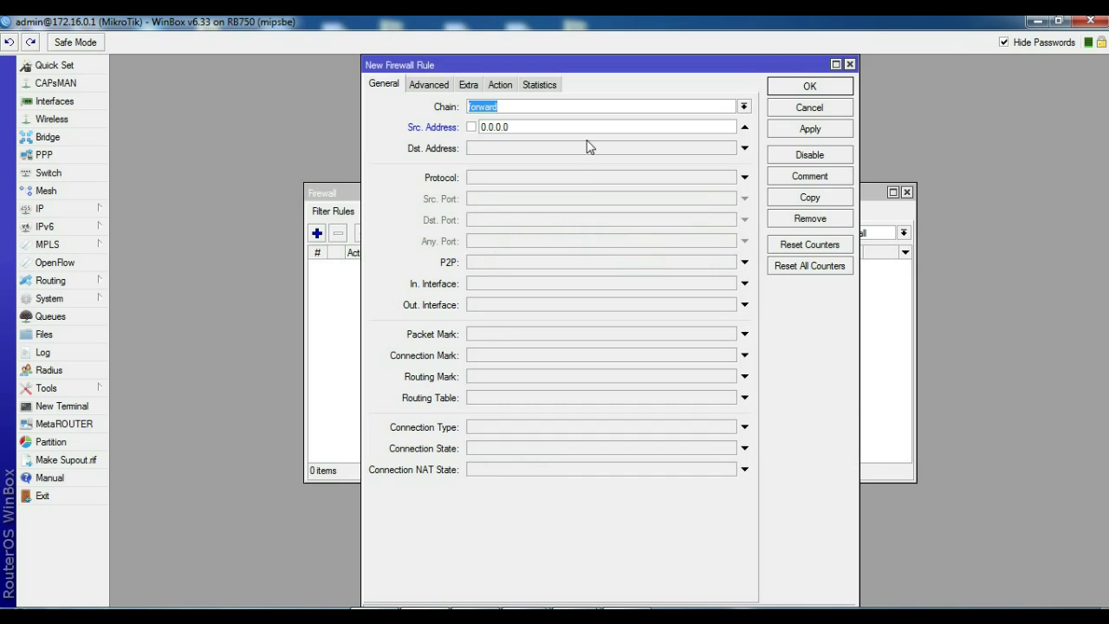
Set the new filter rule's source address to 172.16.0.0/24.
left_click(524, 131)
key("BackSpace")
key("BackSpace")
key("BackSpace")
key("BackSpace")
key("BackSpace")
key("BackSpace")
key("BackSpace")
key("BackSpace")
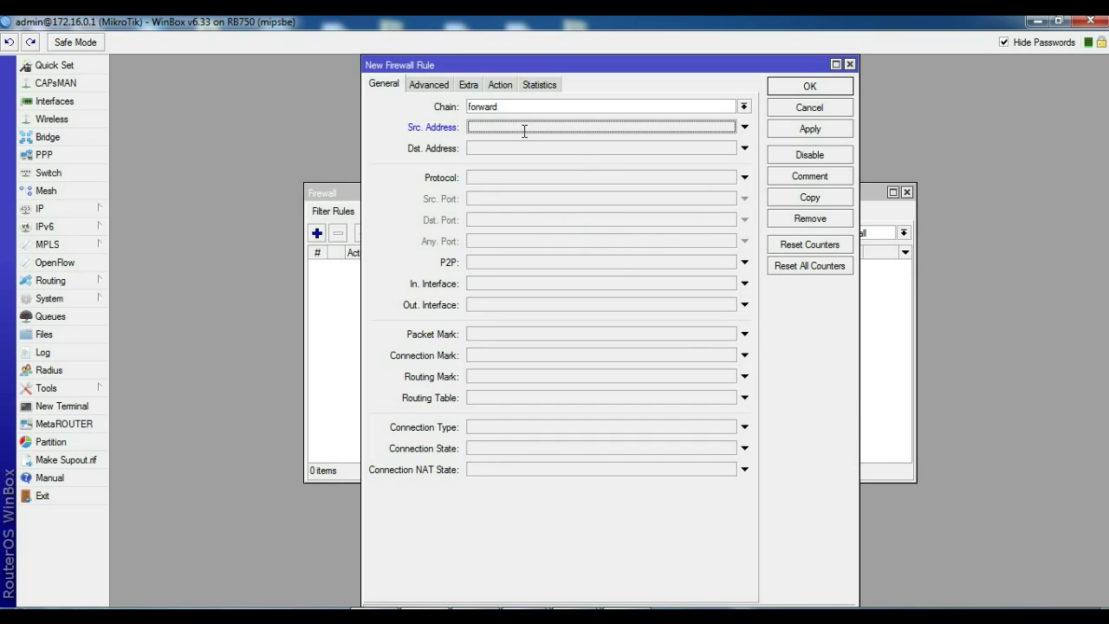
left_click(525, 127)
type("172")
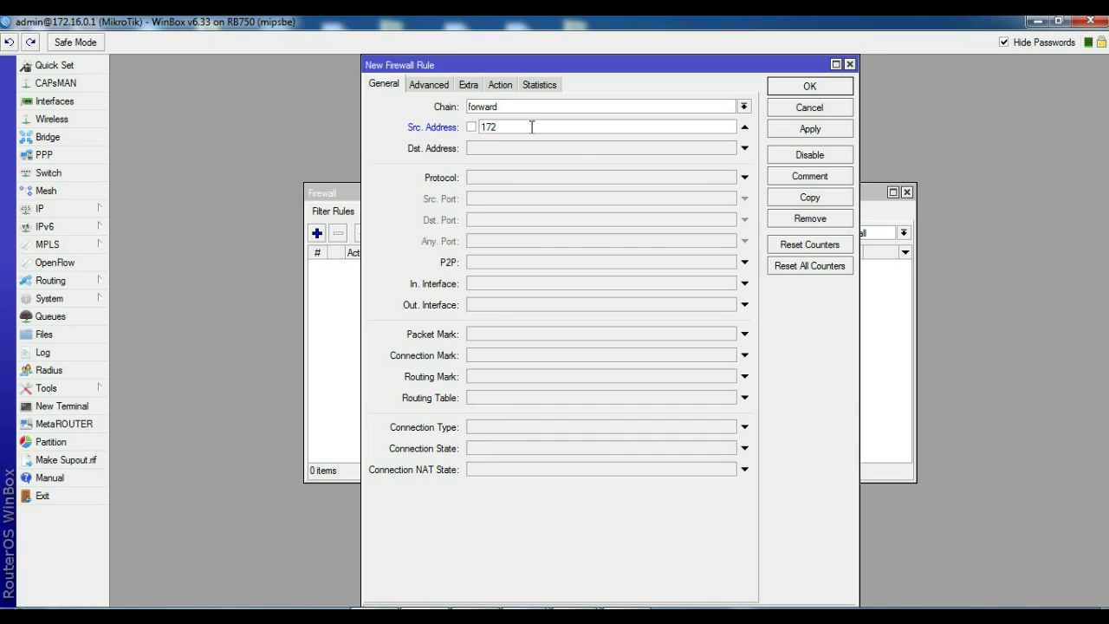
type(".16.0.0/2")
type("4")
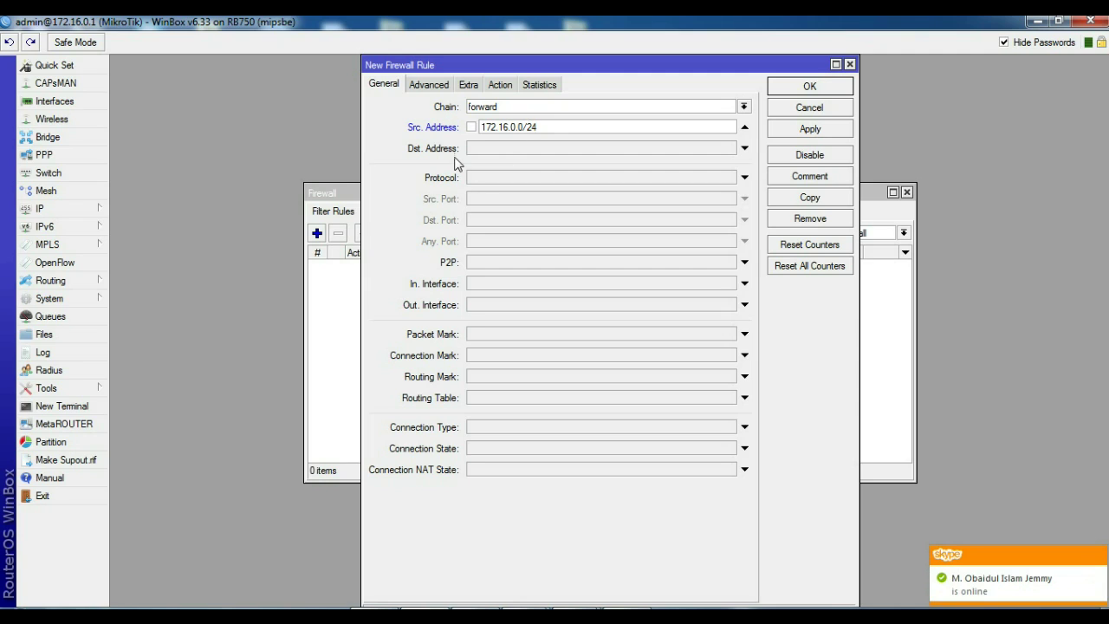
Set the filter rule's Layer7 protocol to "Block website".
left_click(434, 88)
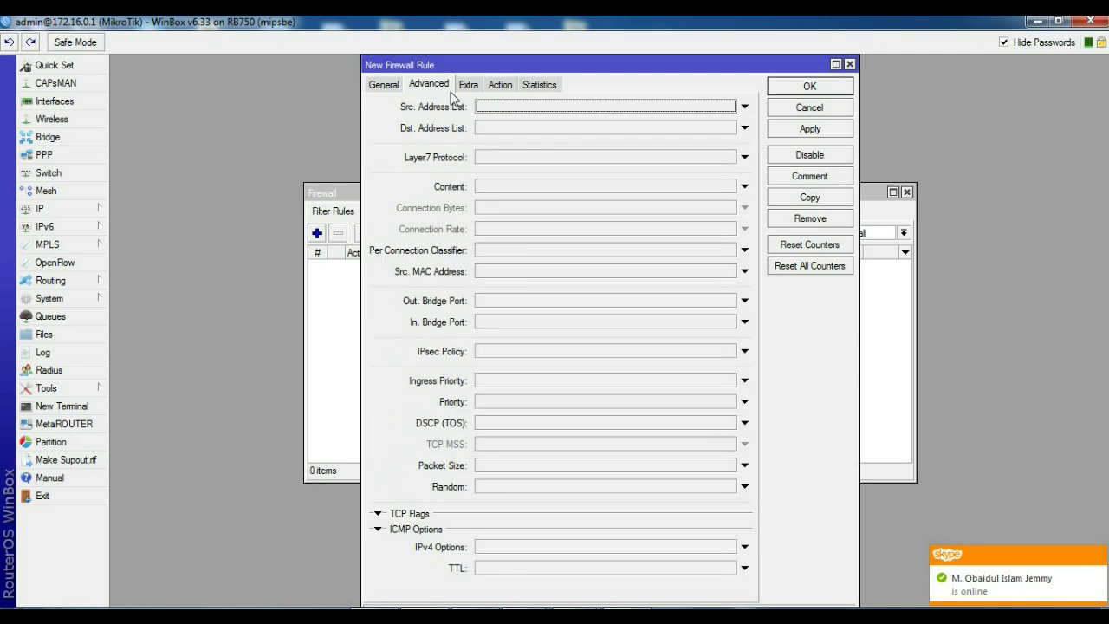
left_click(497, 159)
left_click(506, 156)
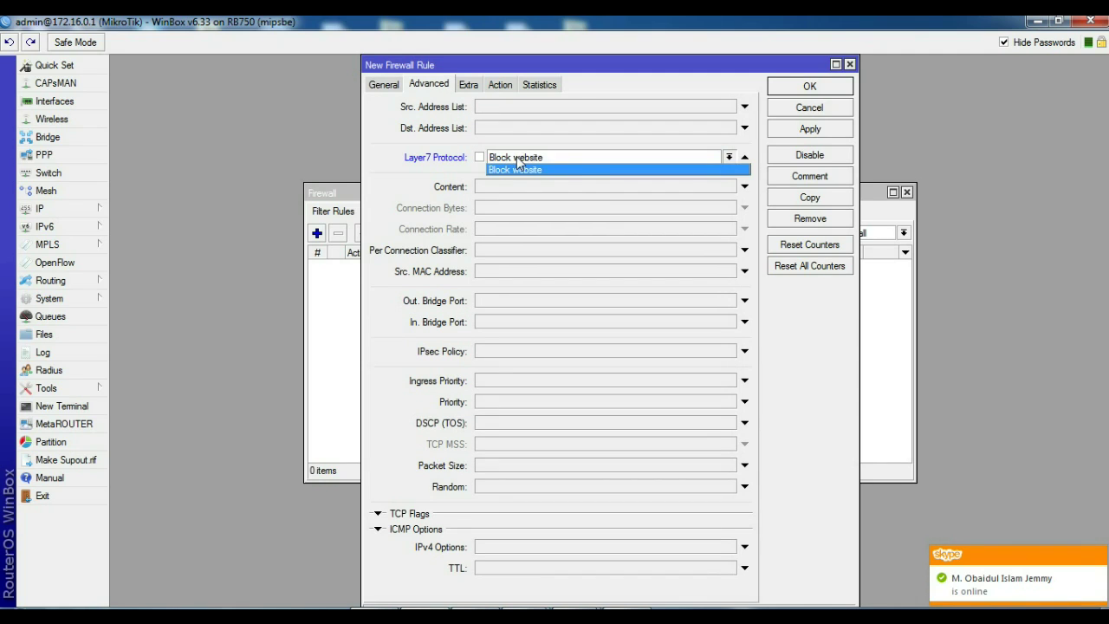
left_click(571, 170)
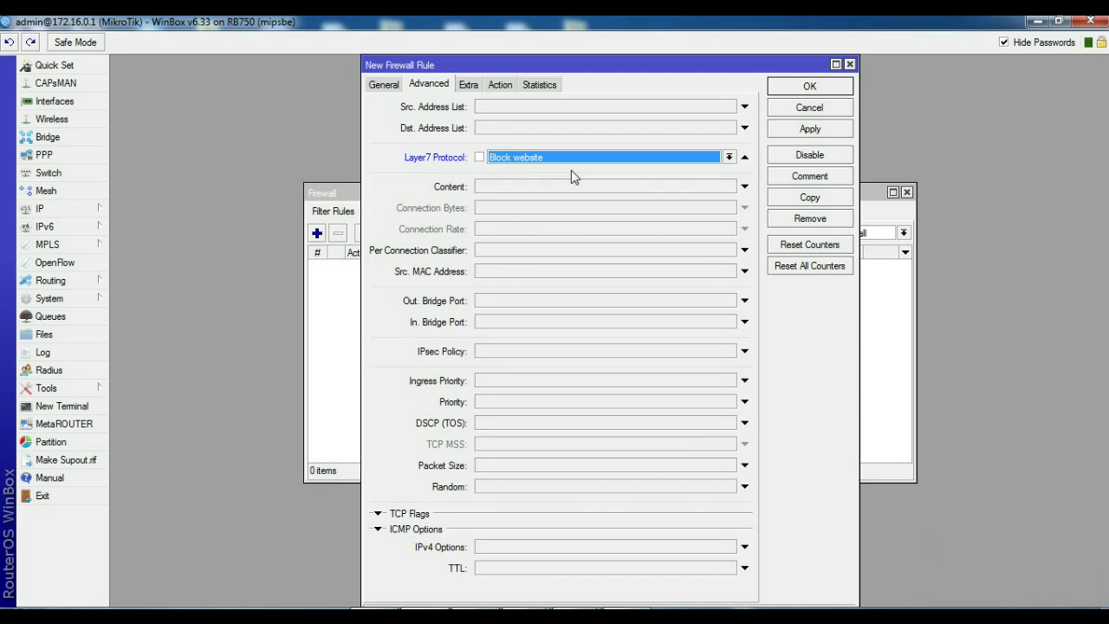
Set the rule's action to drop, then save the rule and select it in the filter list.
left_click(505, 89)
left_click(522, 114)
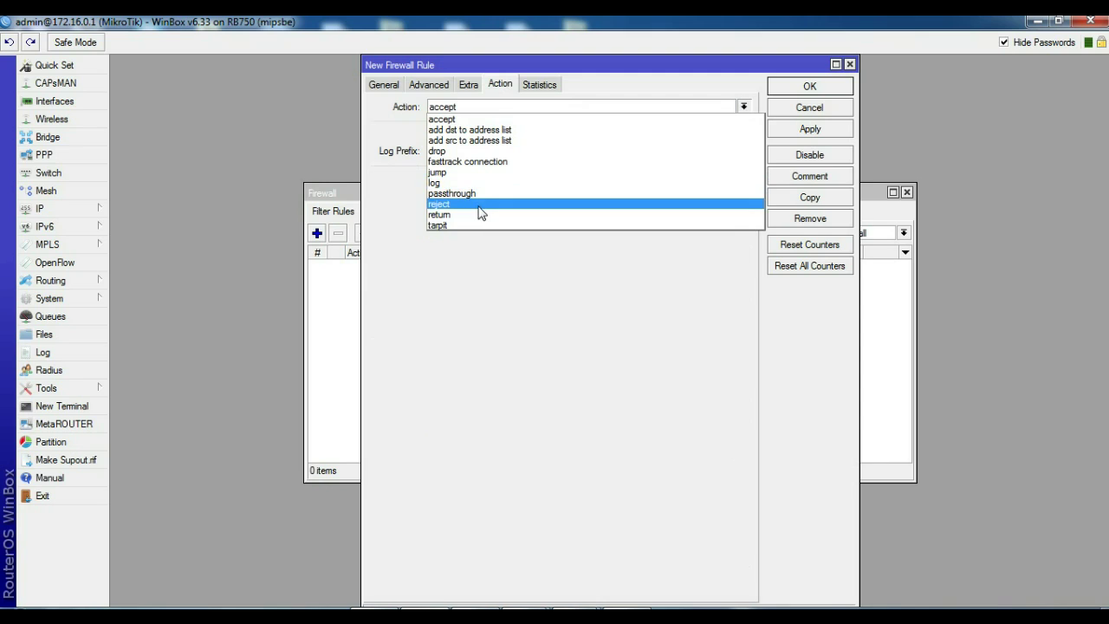
left_click(481, 151)
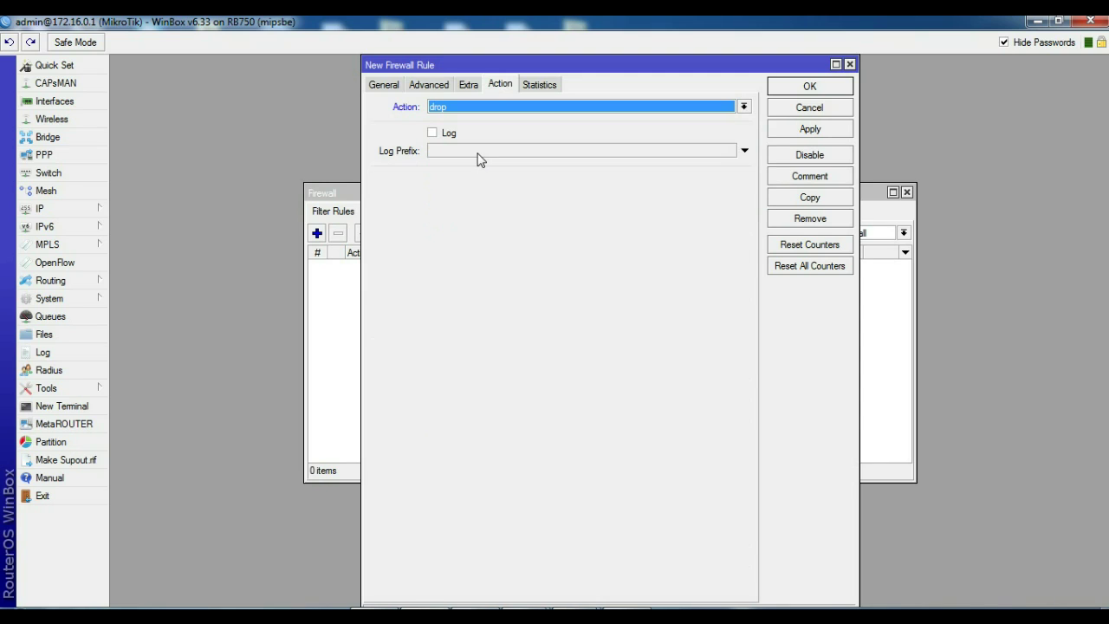
left_click(794, 130)
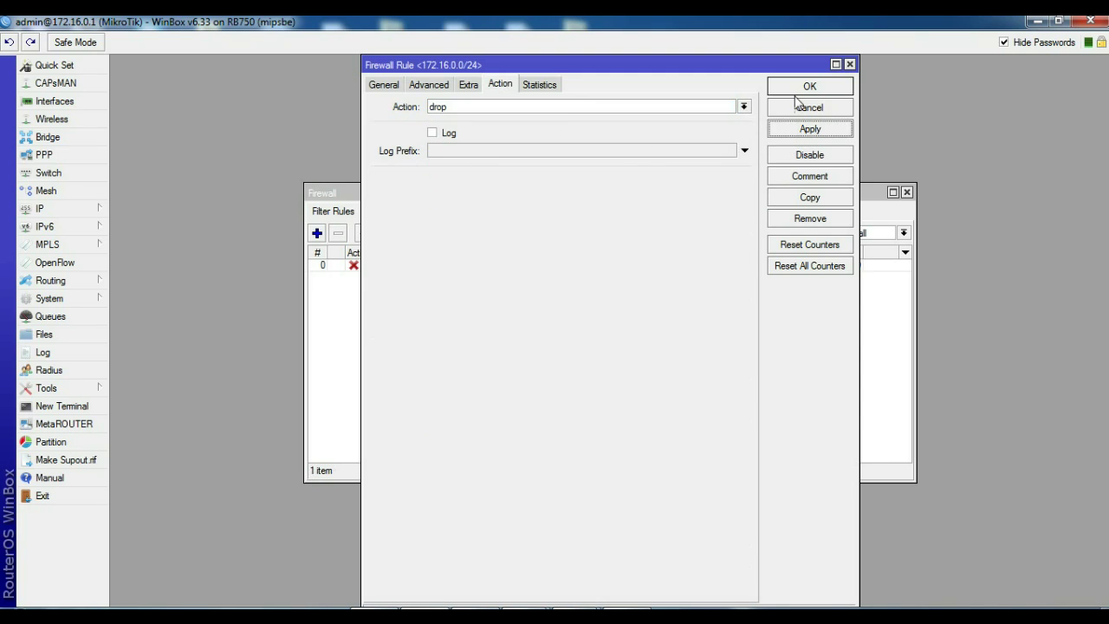
left_click(799, 89)
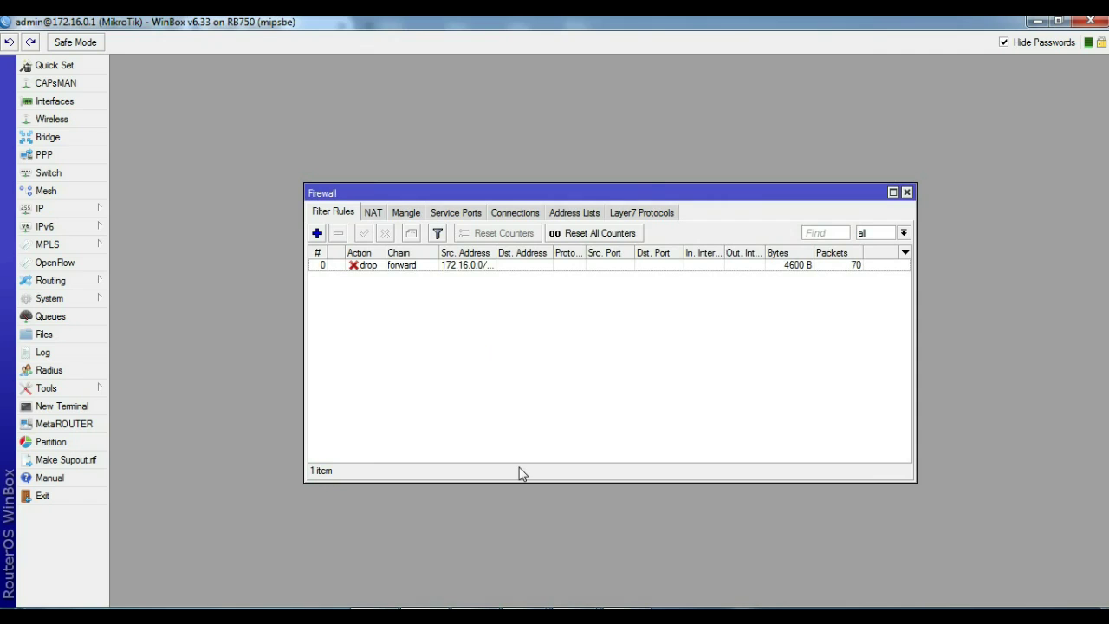
left_click(456, 266)
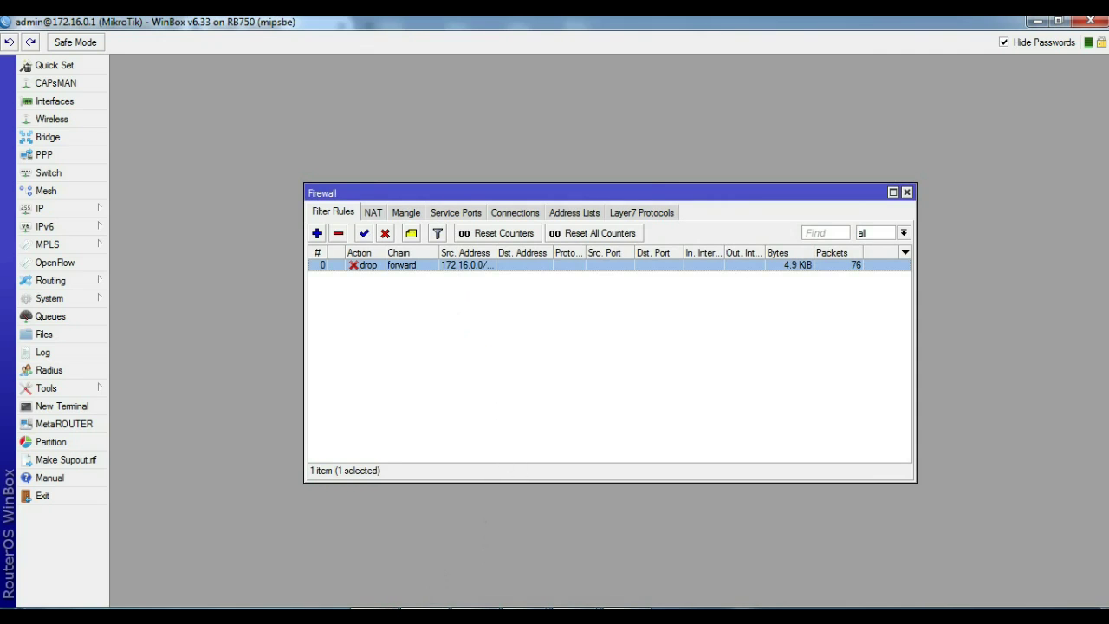
Switch to Firefox and load youtube.com in a new tab to test the drop rule.
left_click(395, 616)
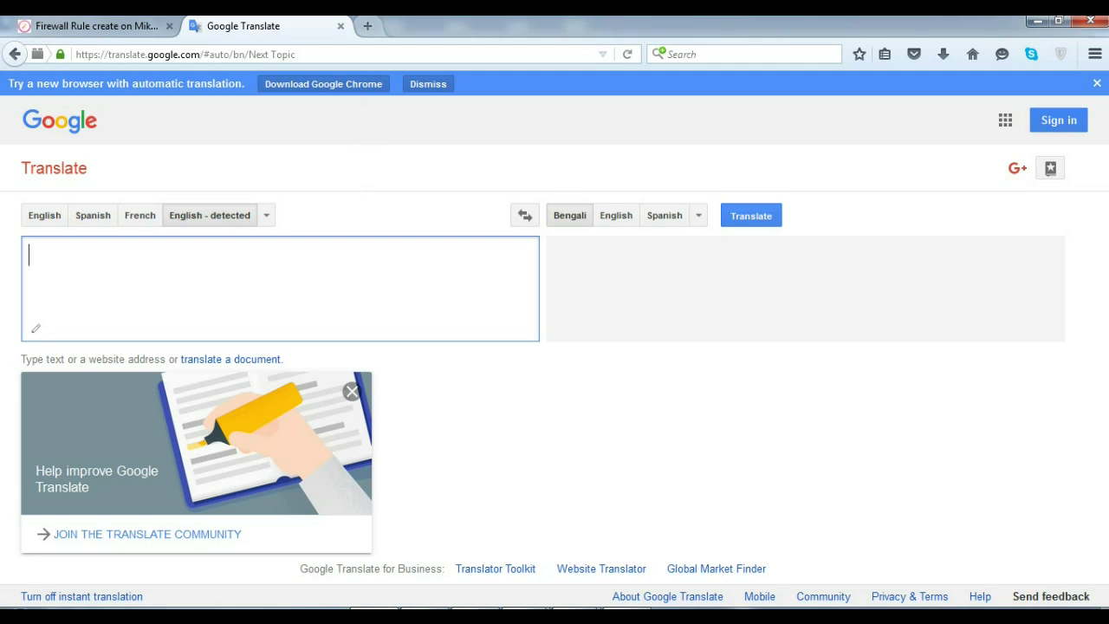
left_click(368, 26)
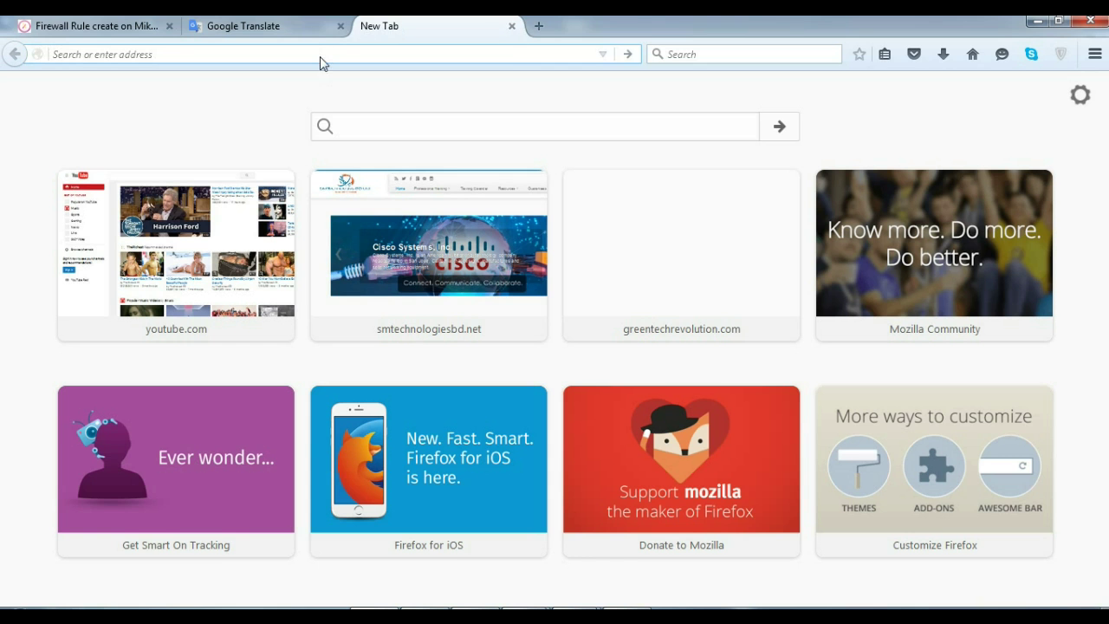
type("youtube.com/")
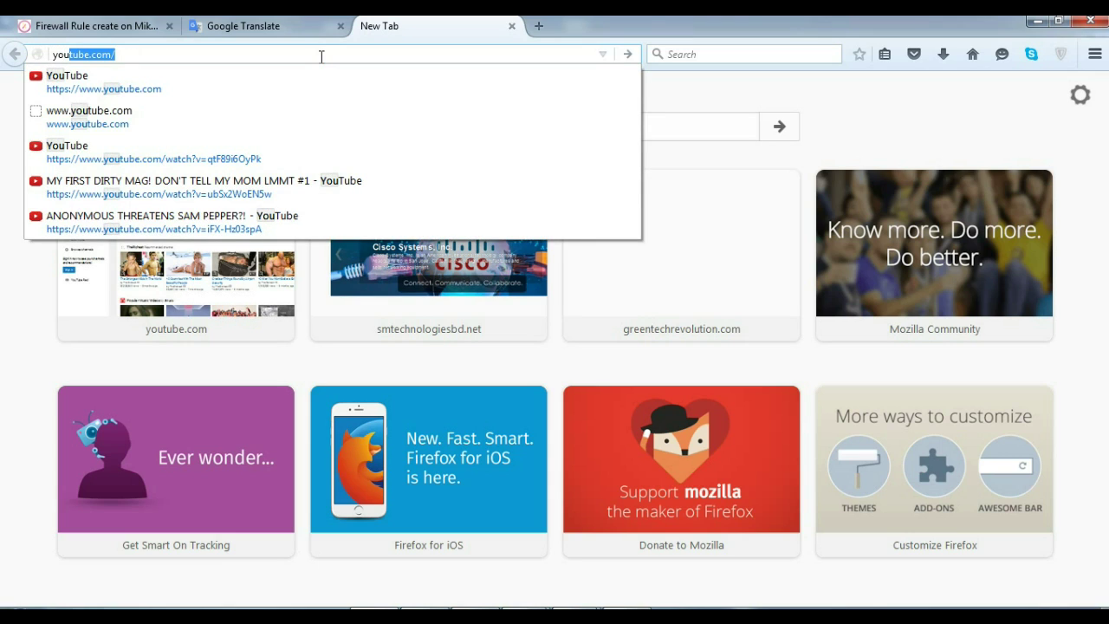
key("Return")
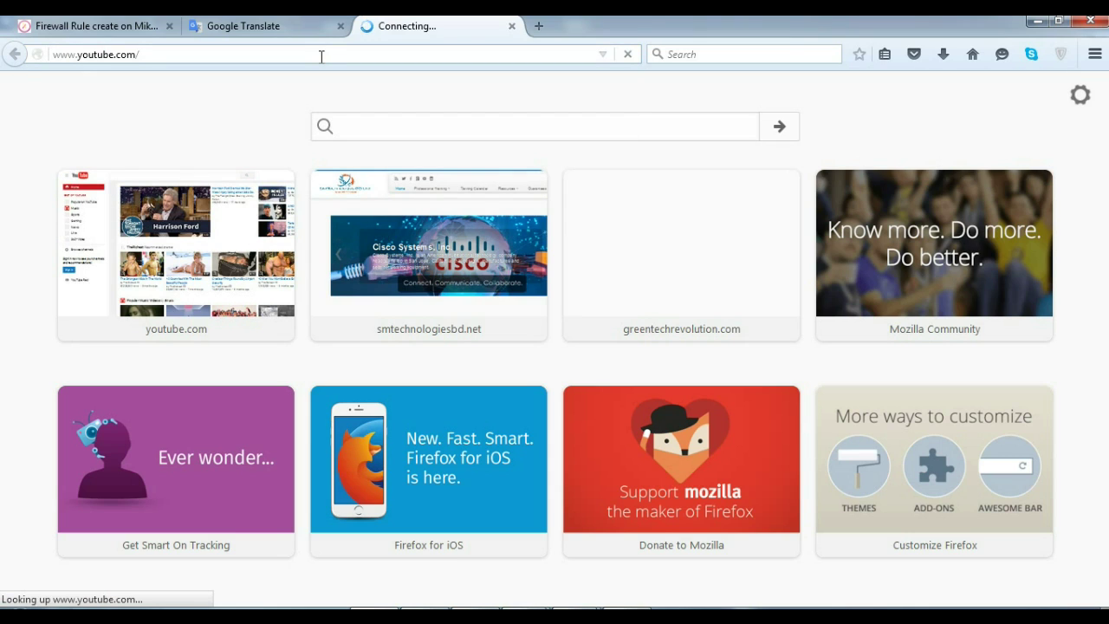
Load facebook.com in another new tab to test the block on that site.
left_click(541, 28)
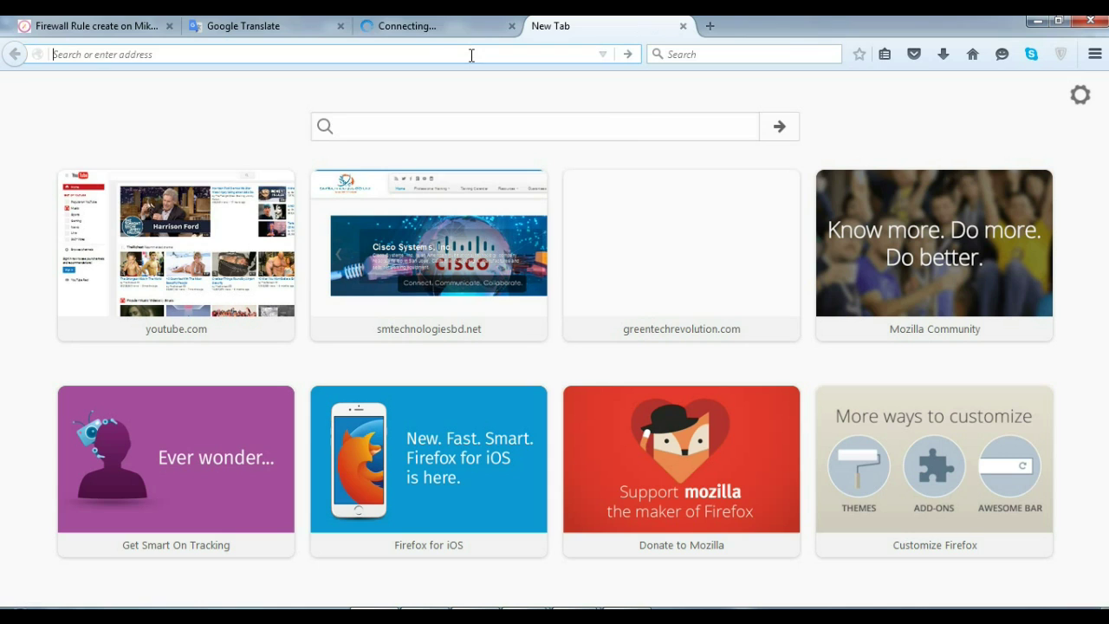
type("face")
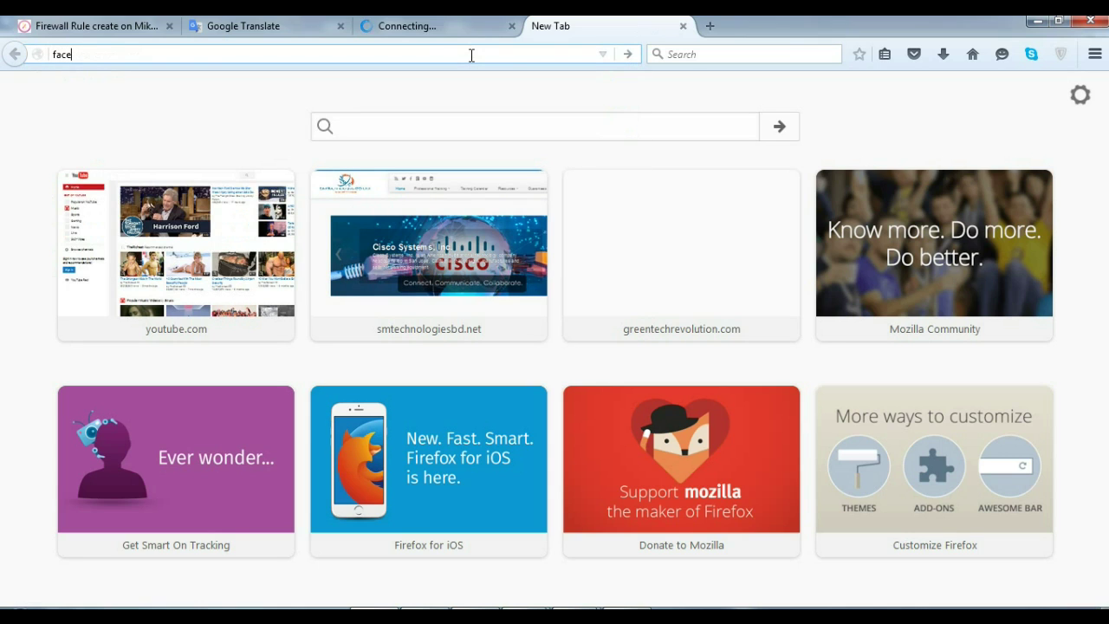
type("book")
key("Return")
Compare the YouTube and Facebook tabs to check whether either page loads.
left_click(437, 26)
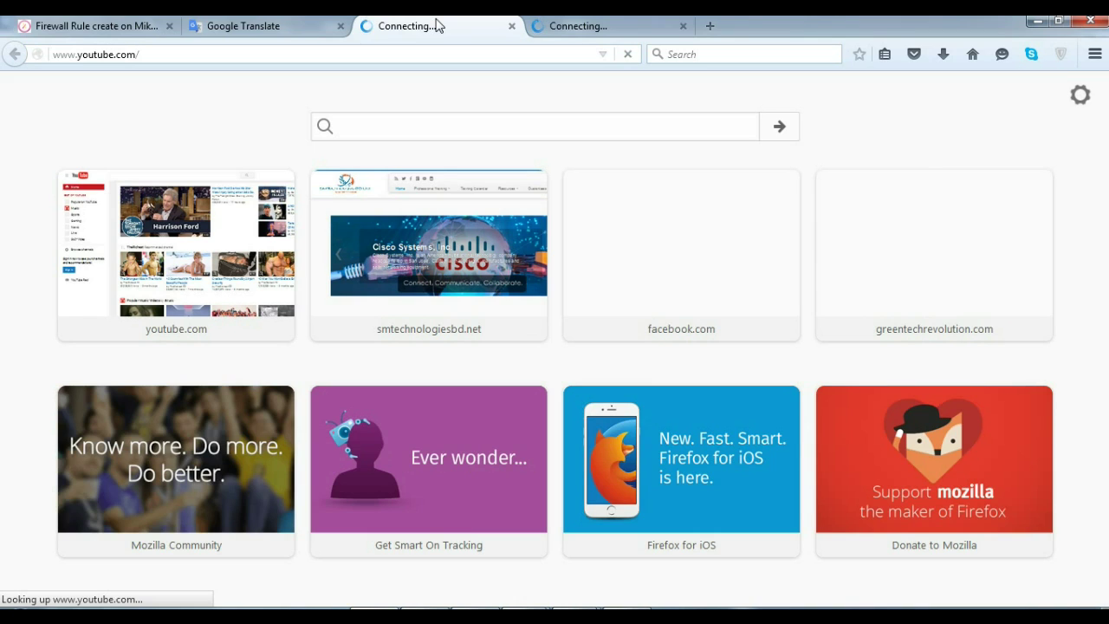
key("ctrl+Tab")
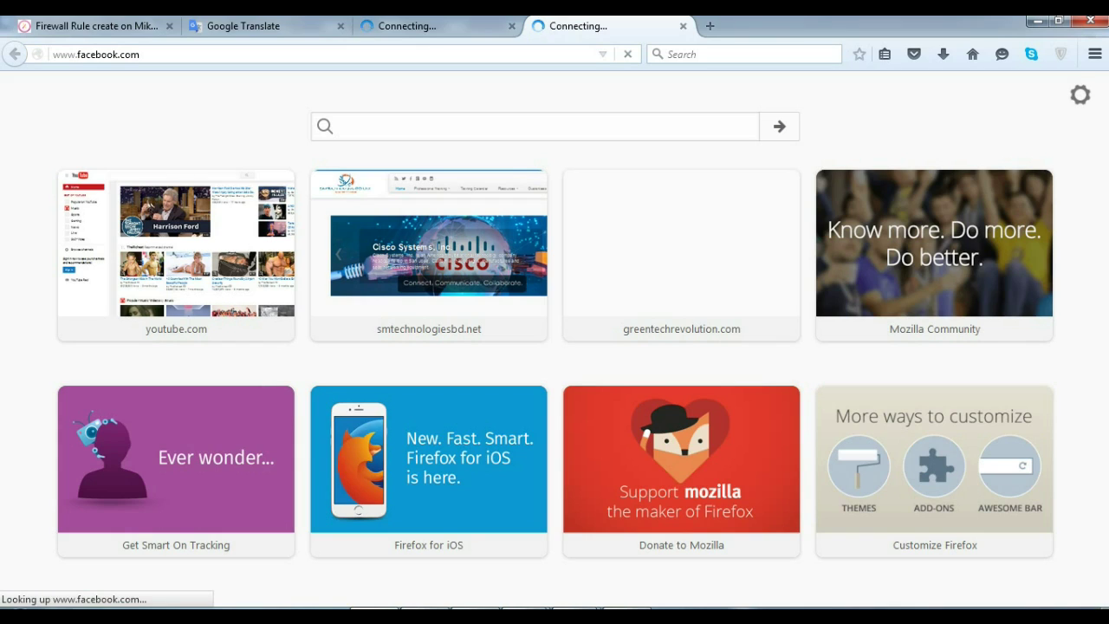
left_click(394, 28)
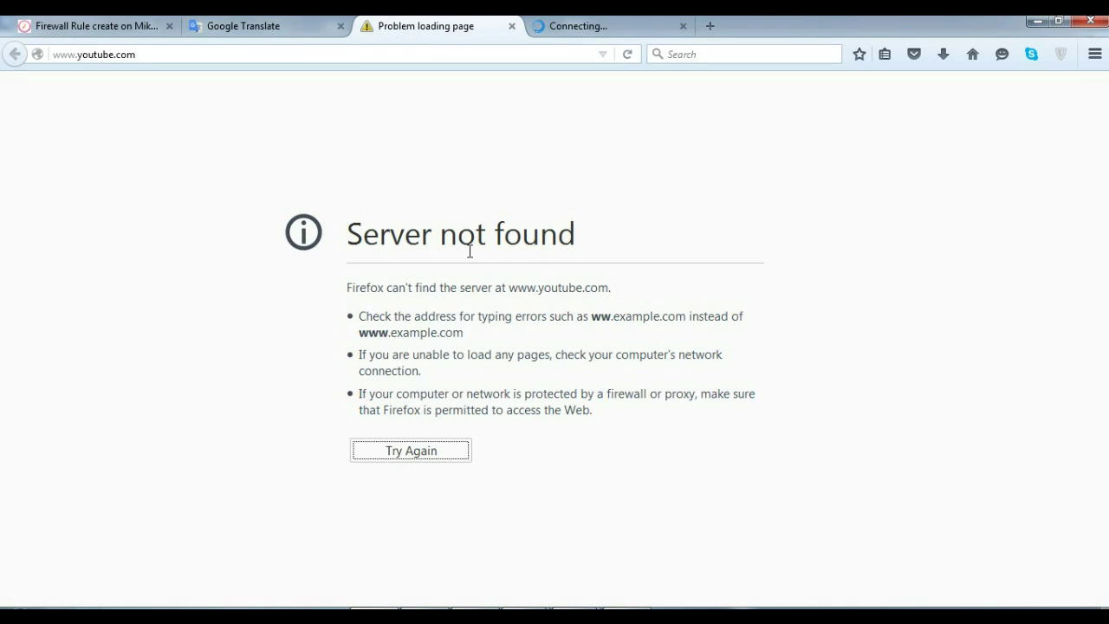
left_click(589, 27)
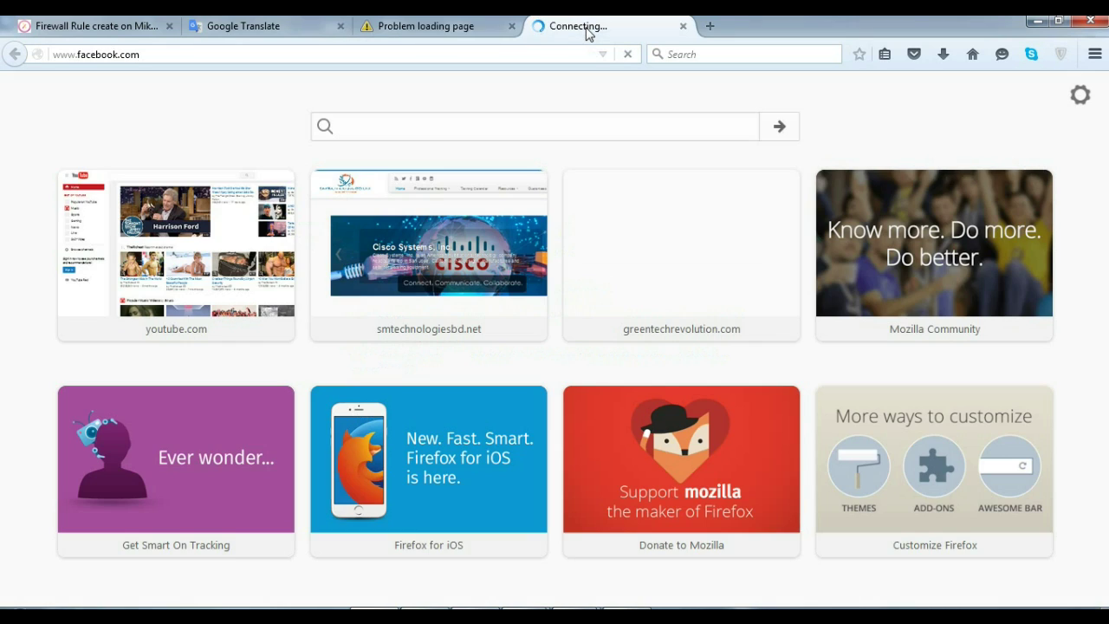
left_click(485, 28)
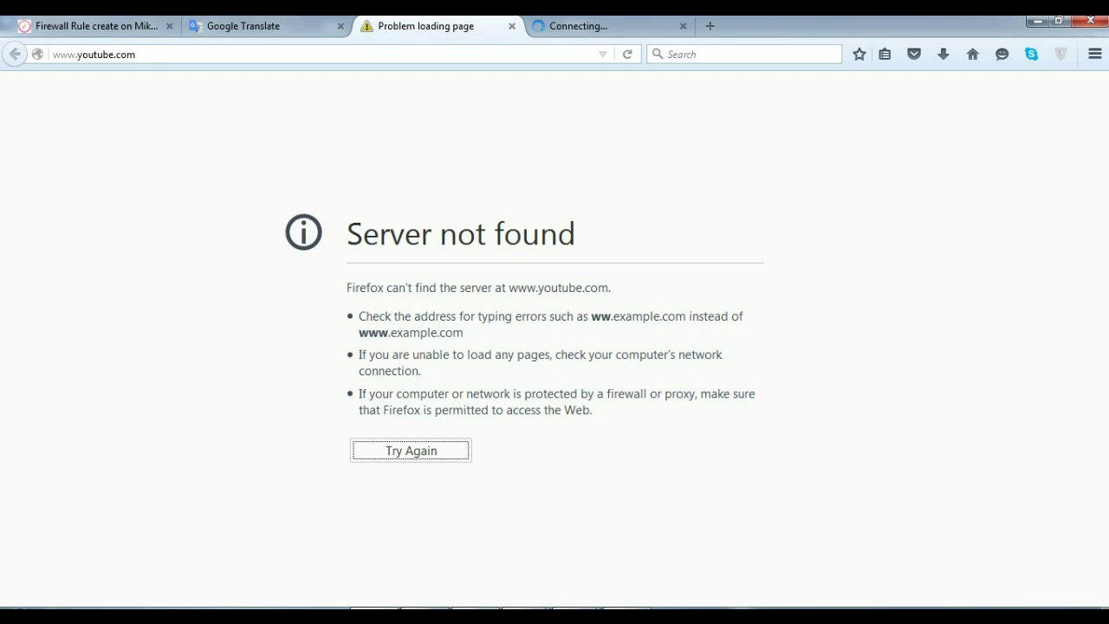
Switch to WinBox and disable the forward drop rule in the firewall filter list.
mouse_move(424, 617)
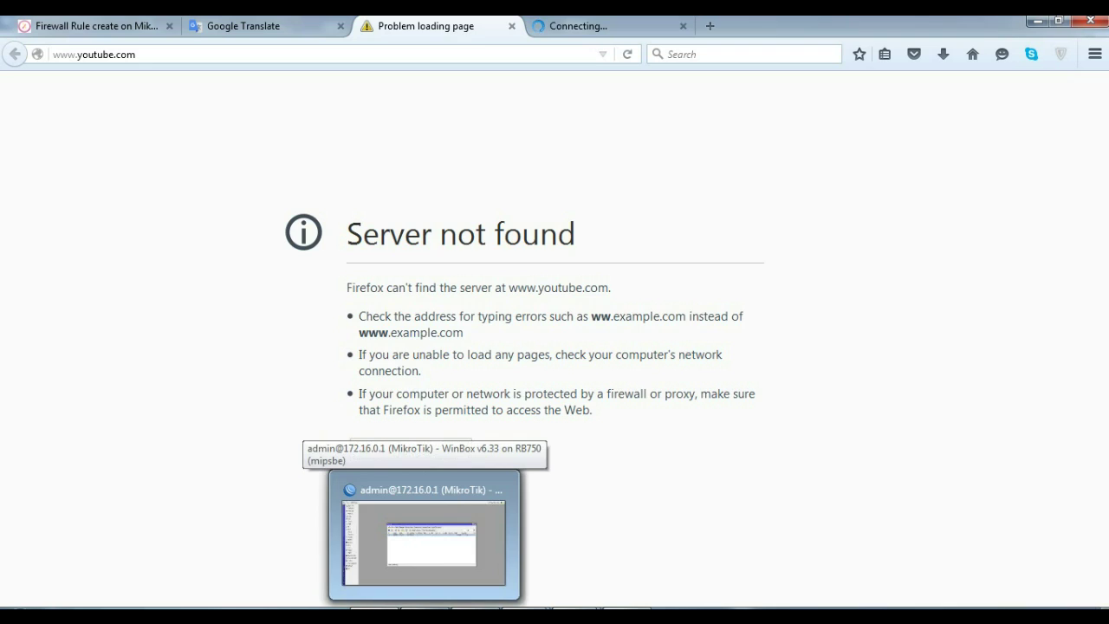
left_click(438, 565)
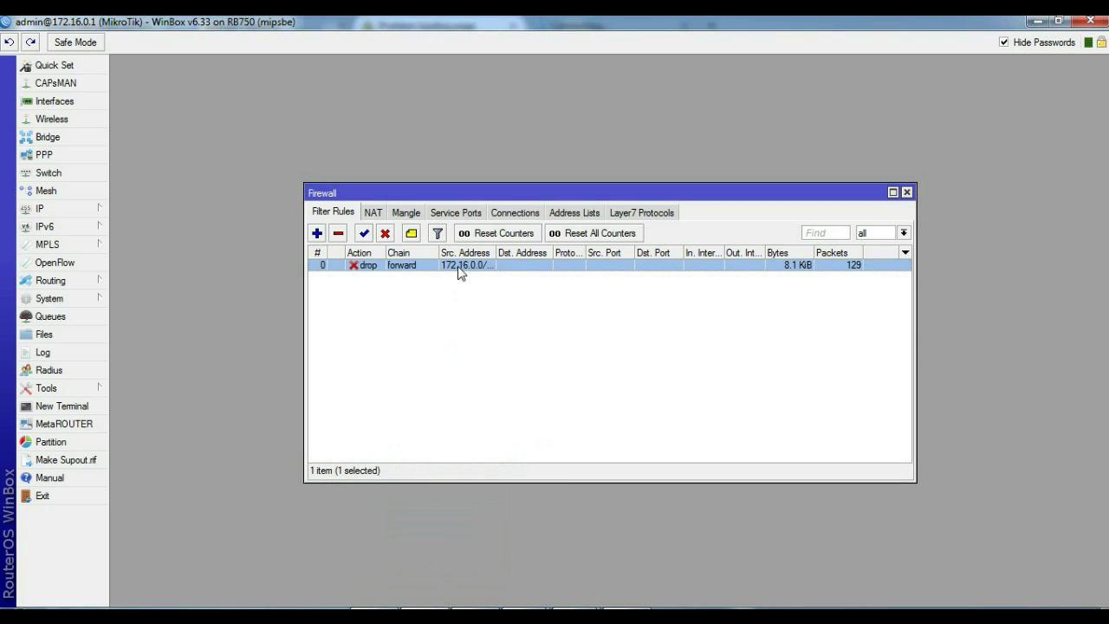
left_click(386, 234)
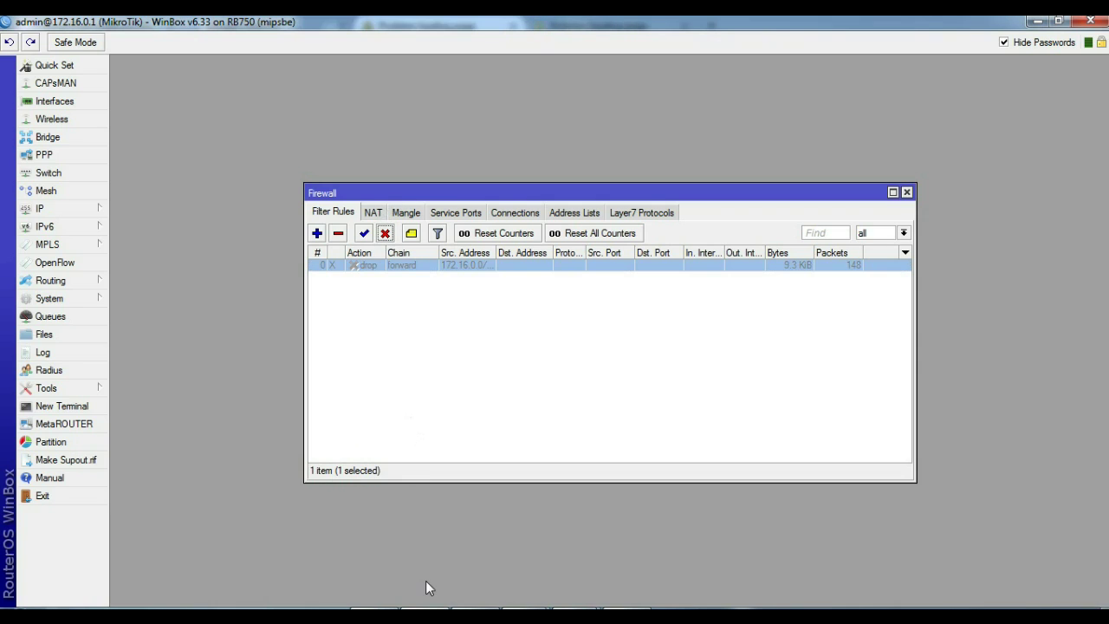
Switch to Firefox and reload youtube.com to test access with the drop rule disabled.
key("alt+Tab")
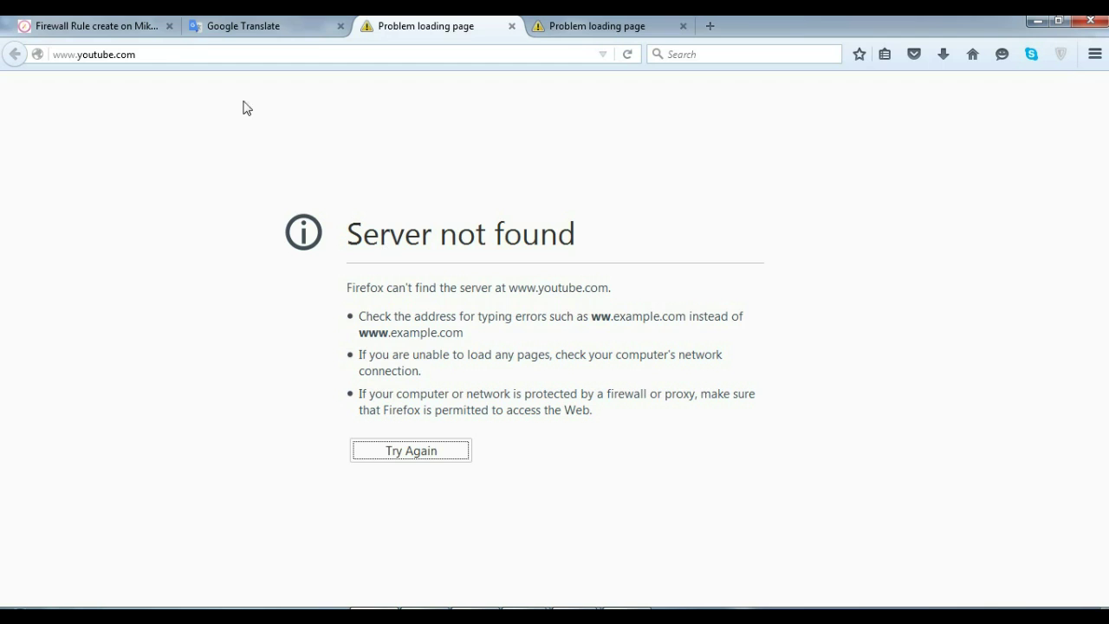
left_click(174, 54)
left_click(175, 54)
key("Return")
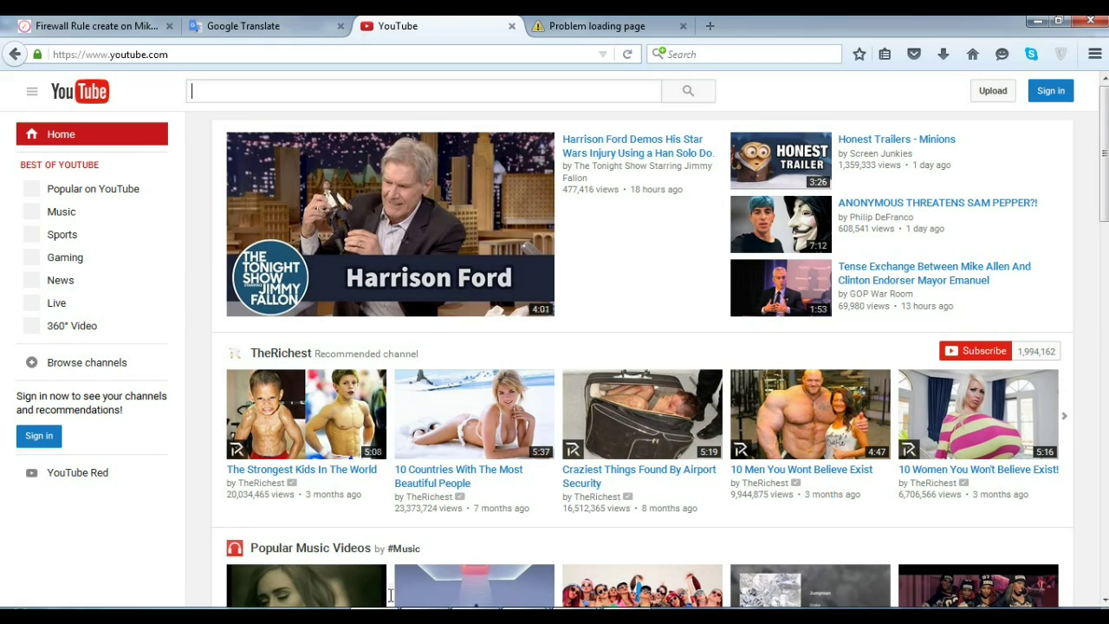
Enable the forward drop rule again in WinBox and reload youtube.com in Firefox to retest the block.
key("alt+Tab")
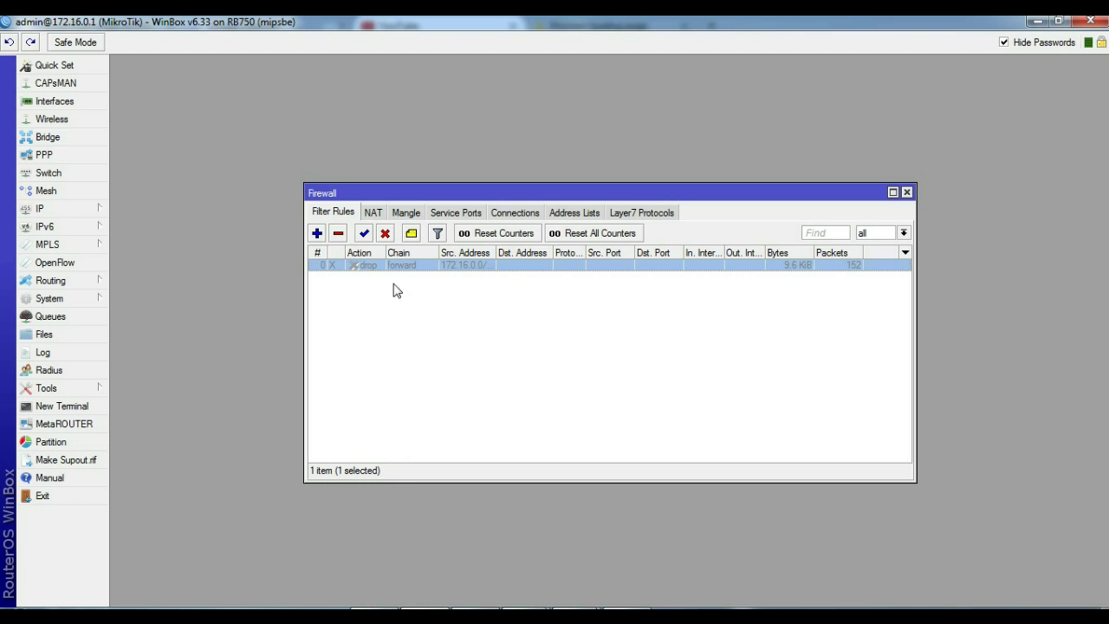
left_click(364, 234)
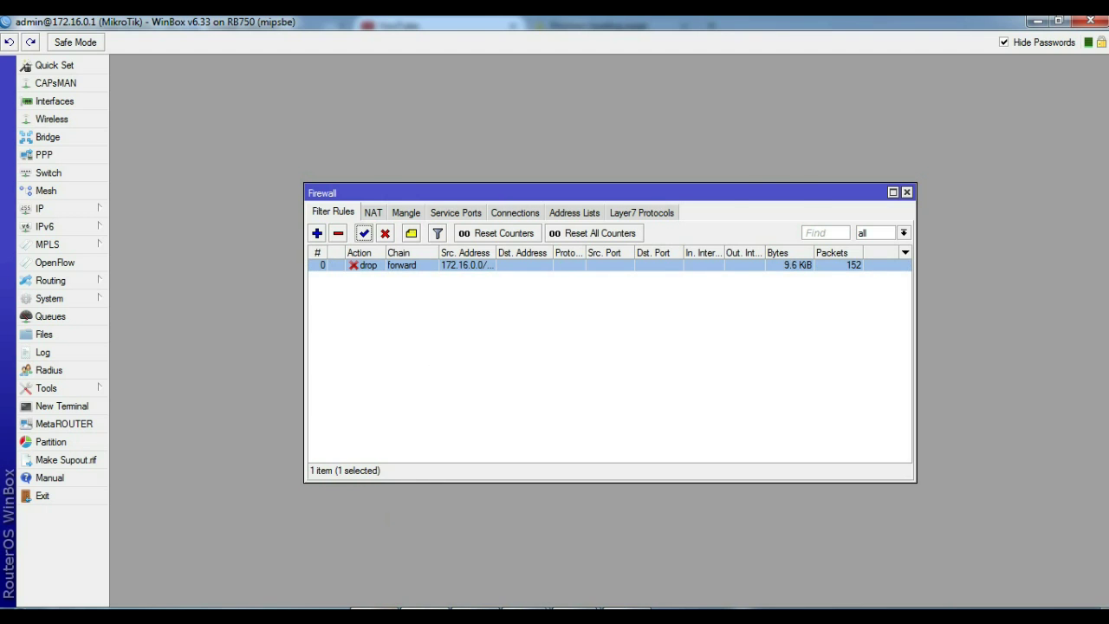
key("alt+Tab")
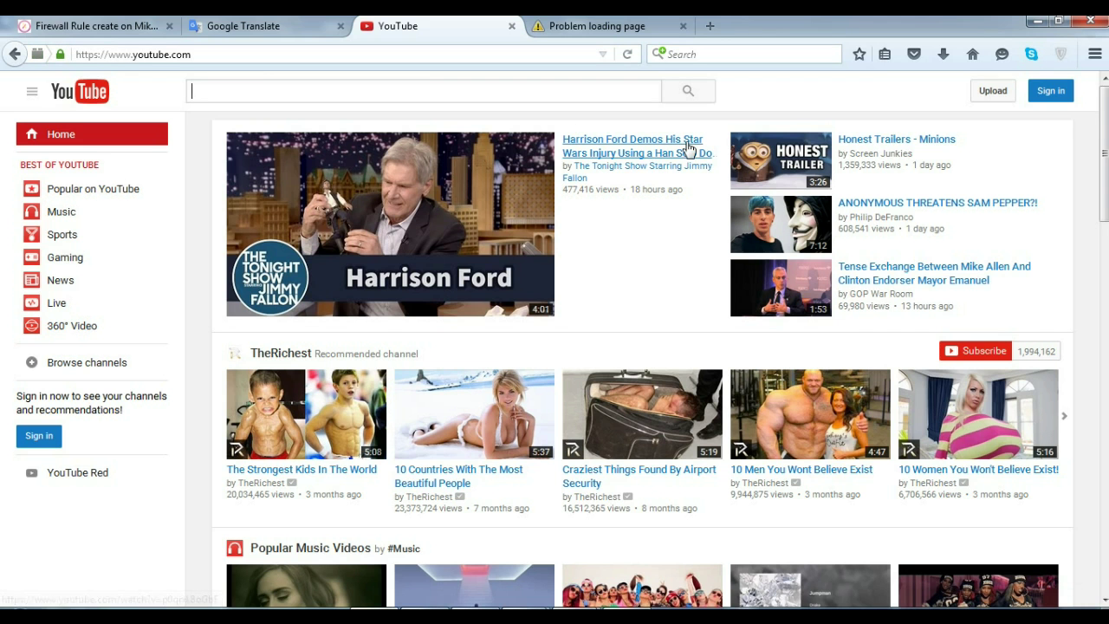
left_click(340, 55)
key("Return")
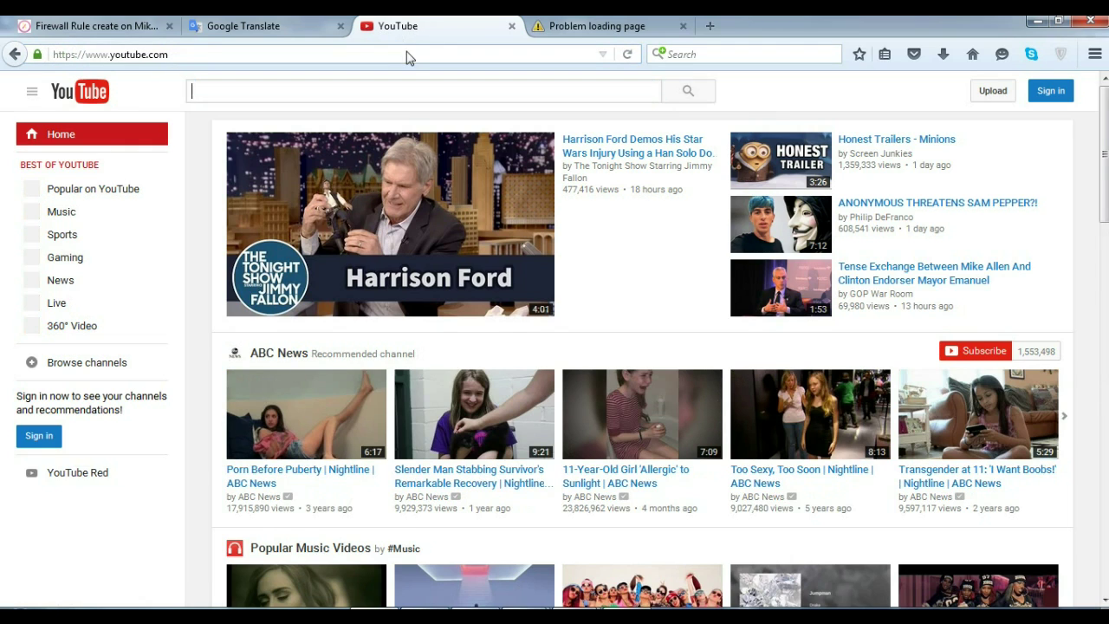
Replace the open YouTube tab with a fresh one loading youtube.com as a retest, and close it.
left_click(511, 26)
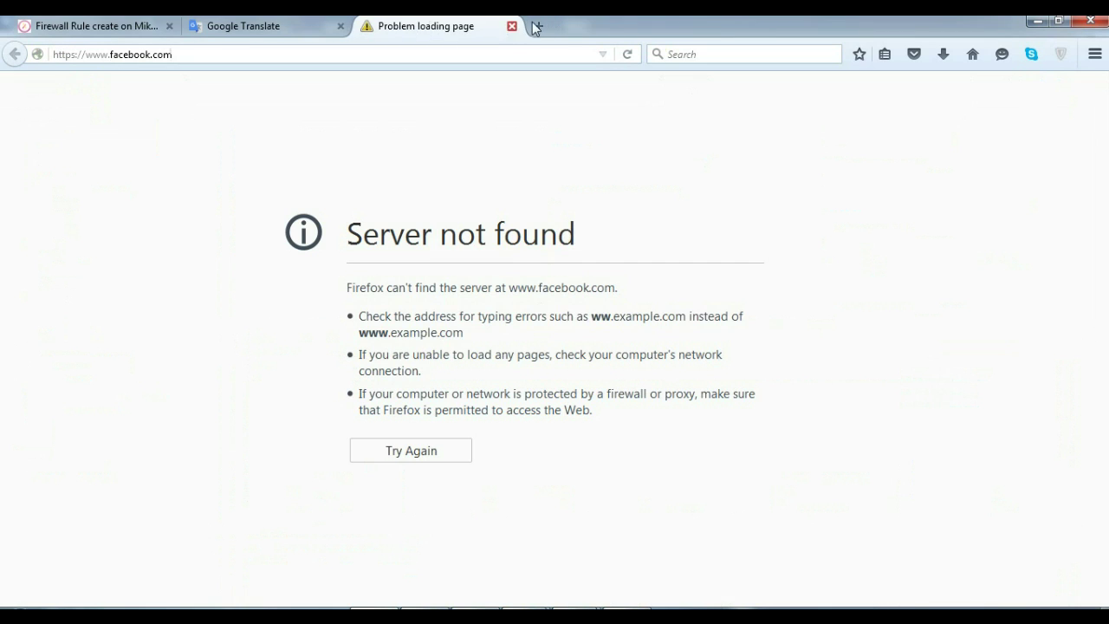
left_click(538, 26)
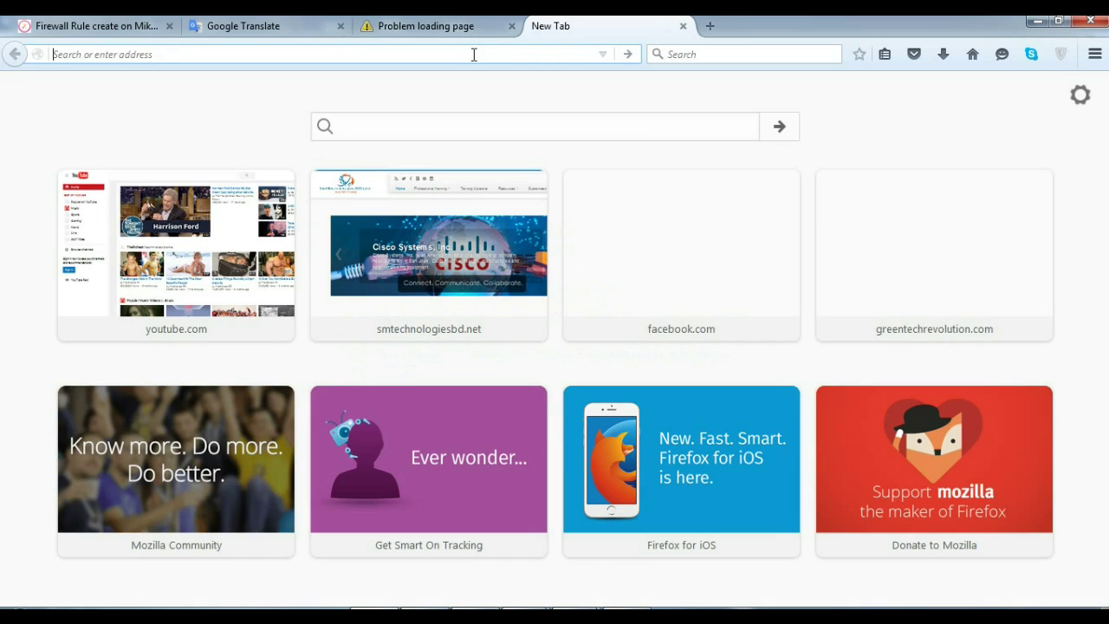
type("youtube.com")
key("Return")
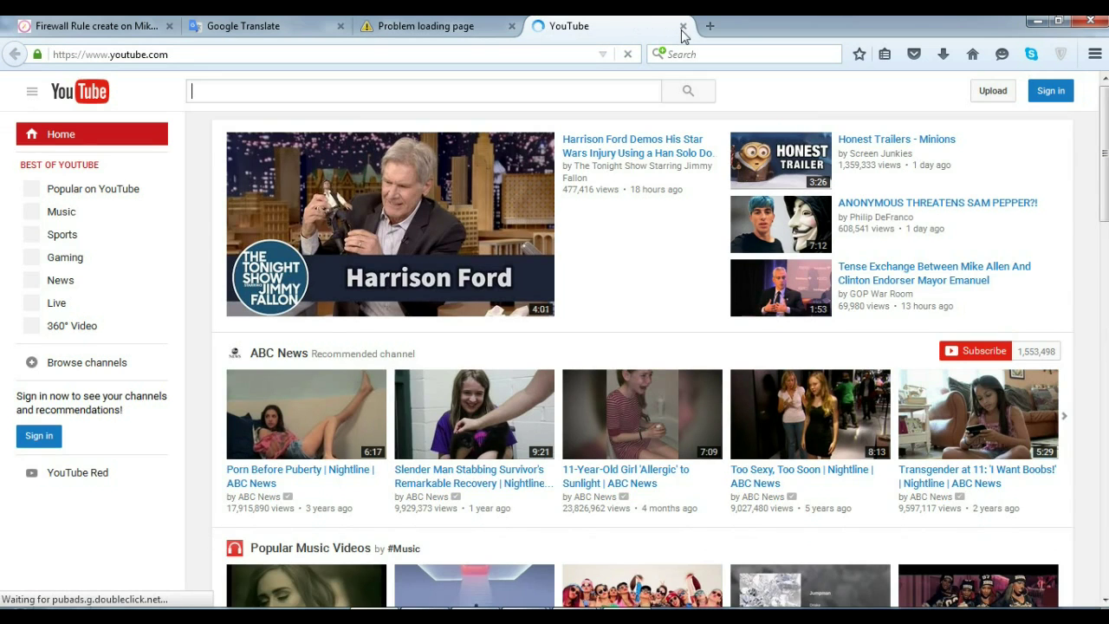
left_click(683, 27)
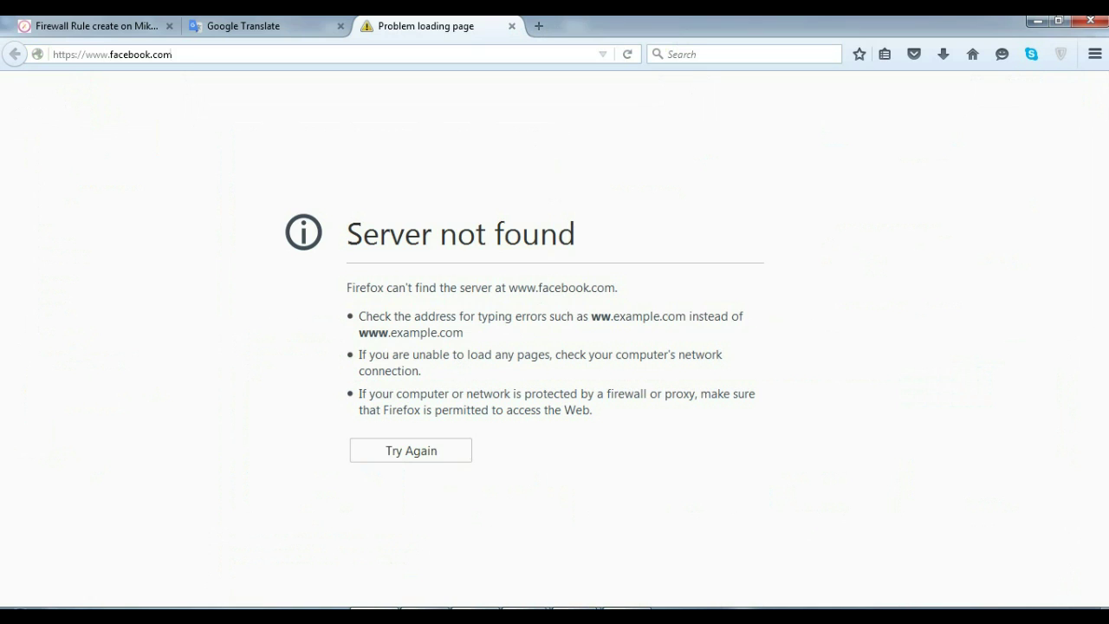
Check the drop rule's traffic counters in WinBox and reload youtube.com in Firefox, declining caret browsing.
key("alt+Tab")
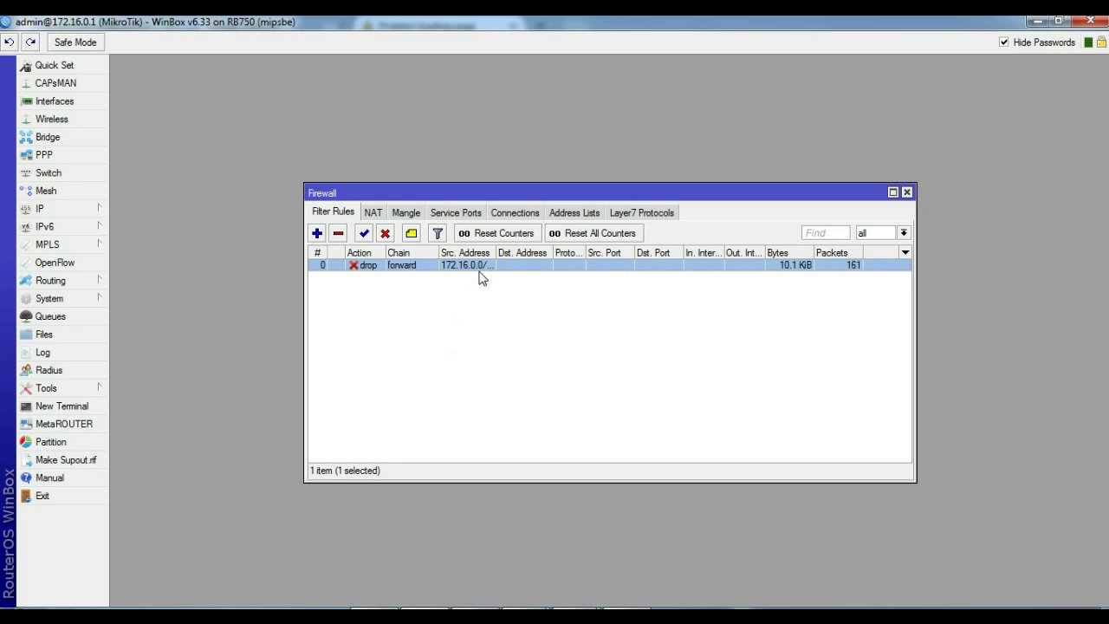
key("alt+Tab")
key("F7")
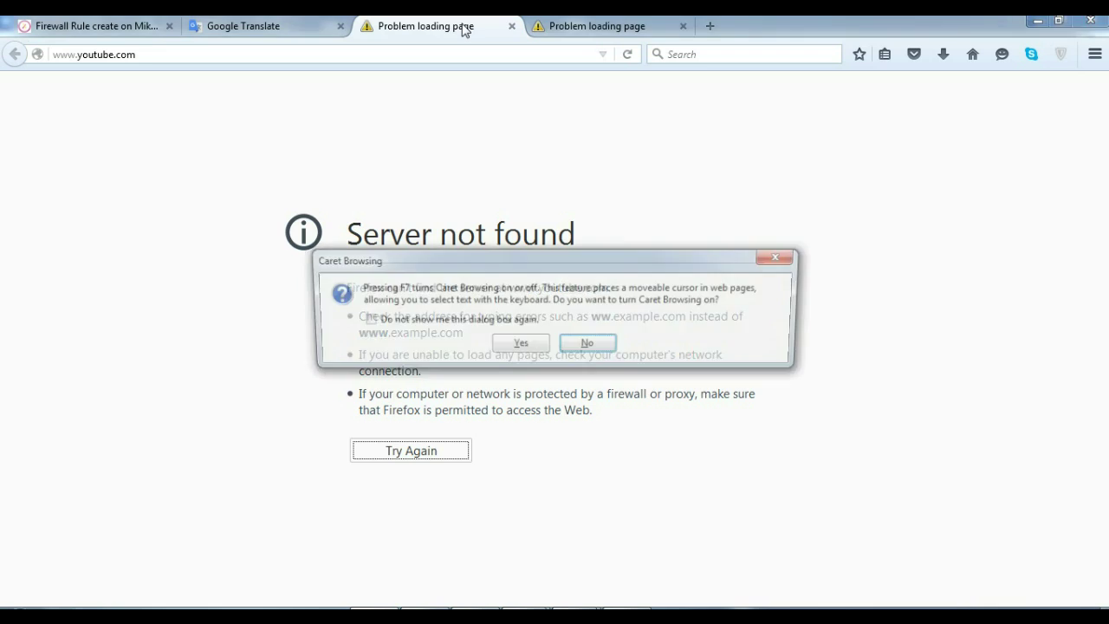
left_click(589, 345)
left_click(144, 57)
key("Return")
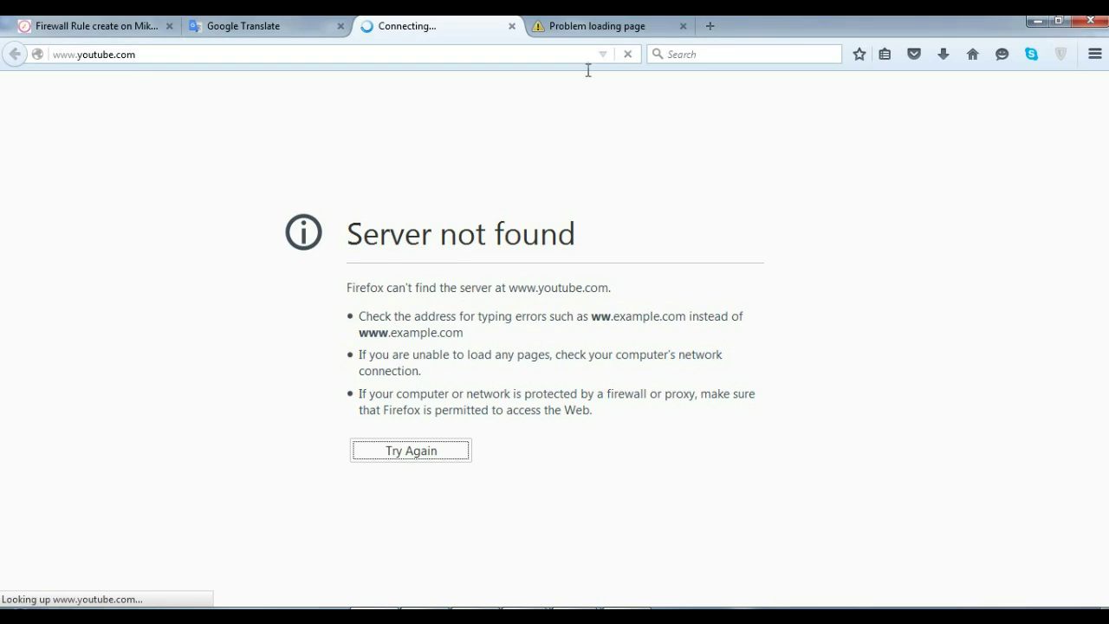
Reload facebook.com and youtube.com in their tabs to retest the block on both sites.
left_click(581, 26)
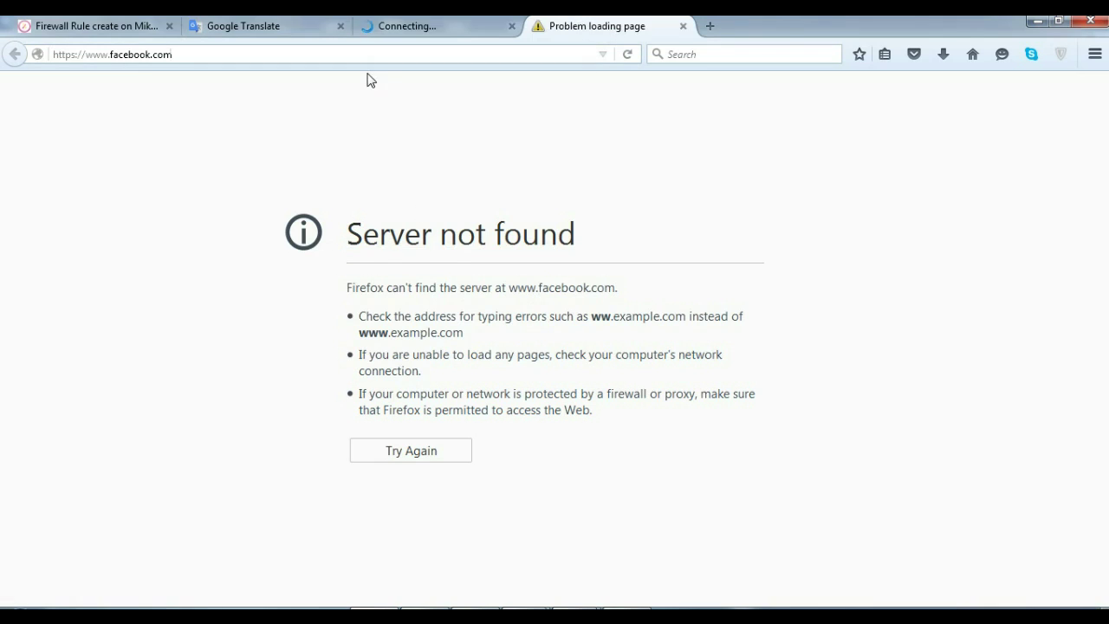
left_click(312, 54)
key("Return")
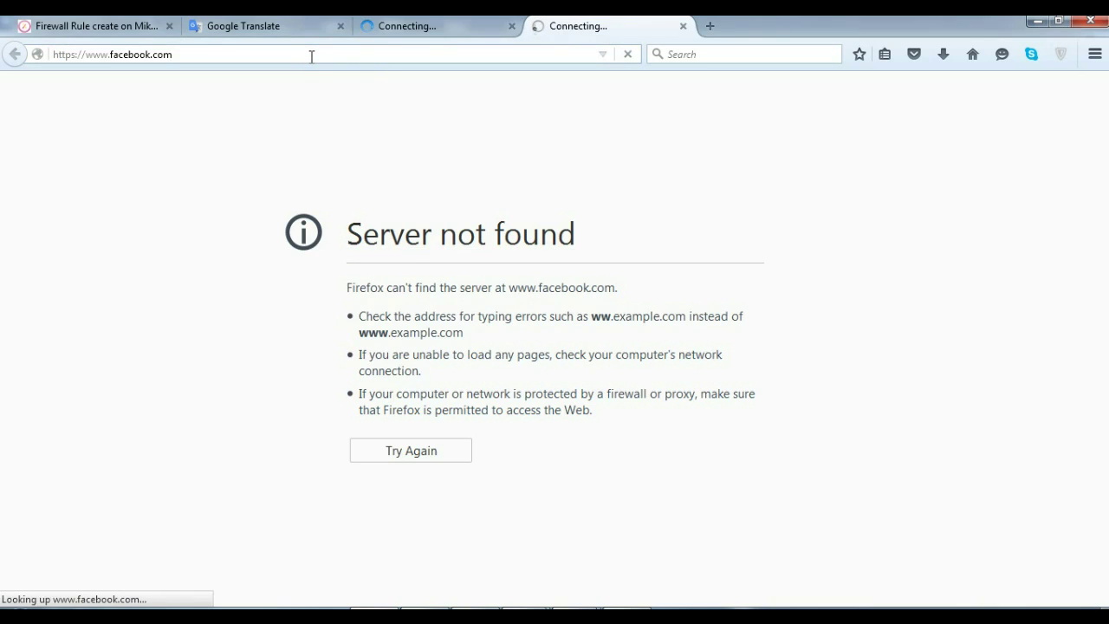
left_click(437, 28)
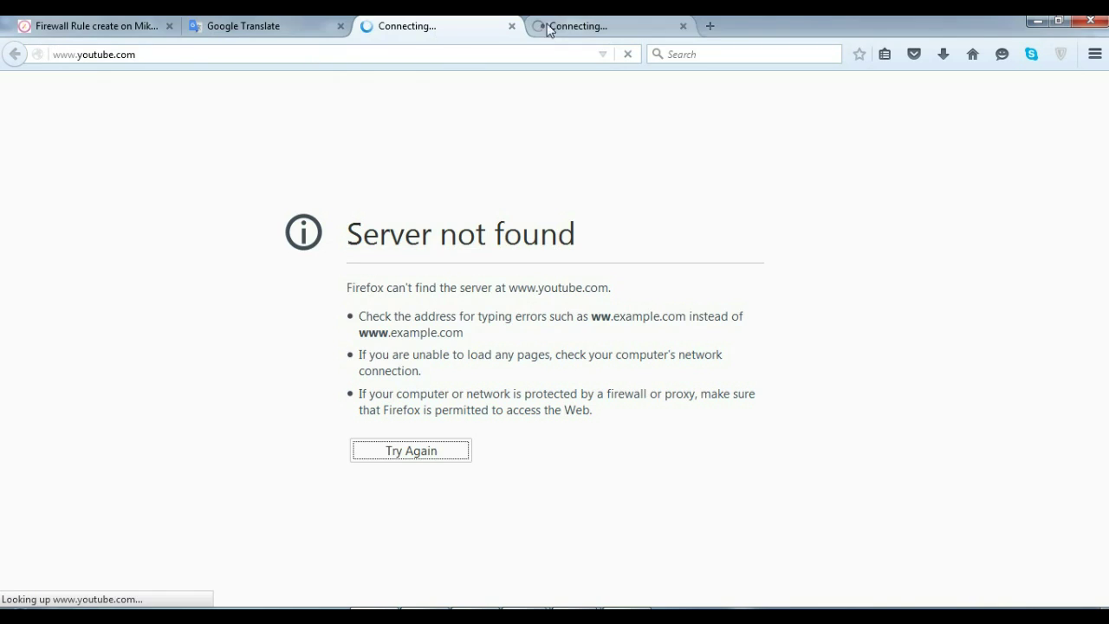
left_click(309, 56)
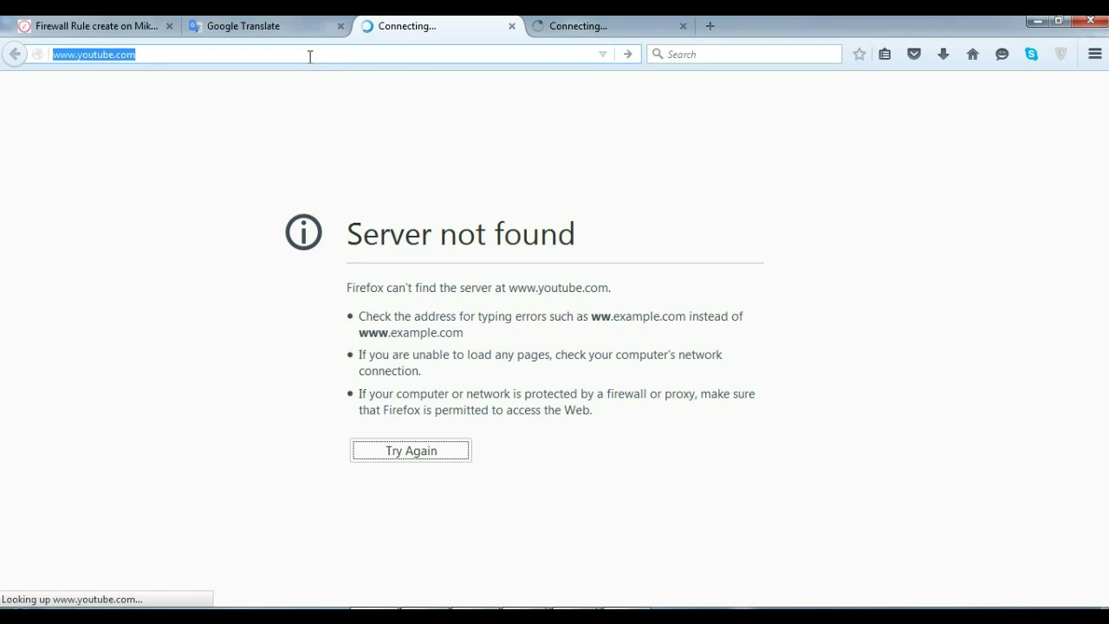
key("Return")
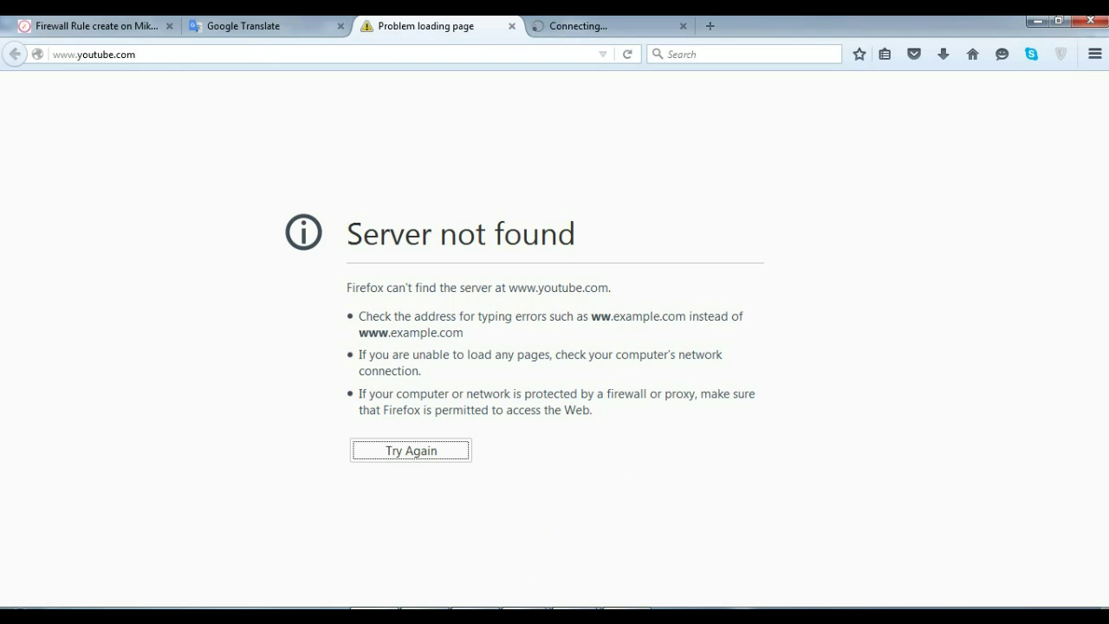
Switch to the untitled Notepad note that describes the next topic.
mouse_move(555, 617)
left_click(582, 577)
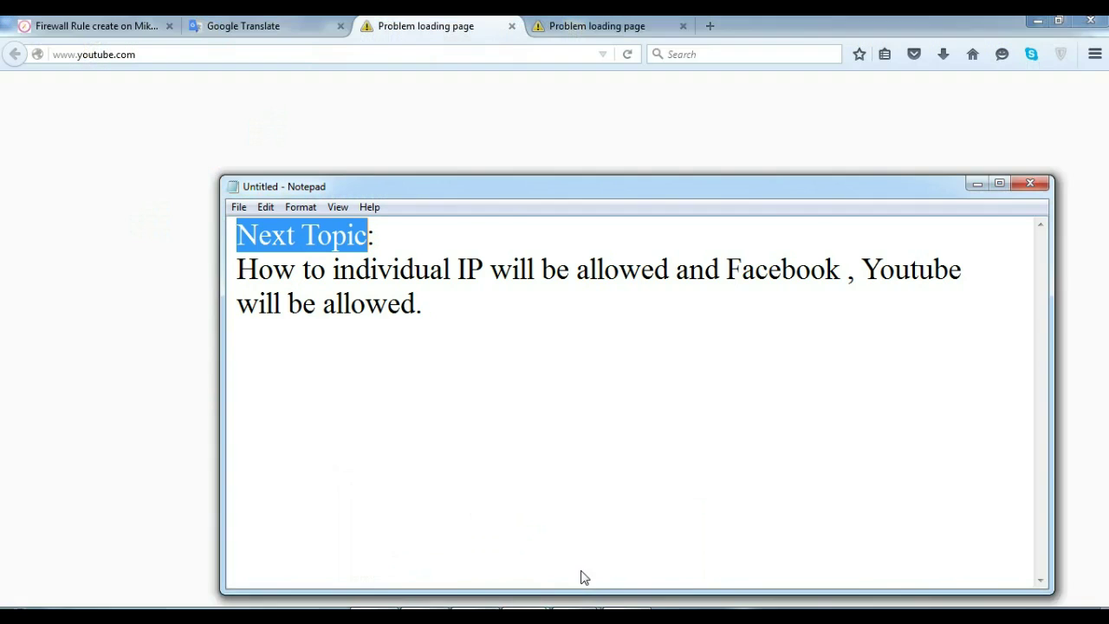